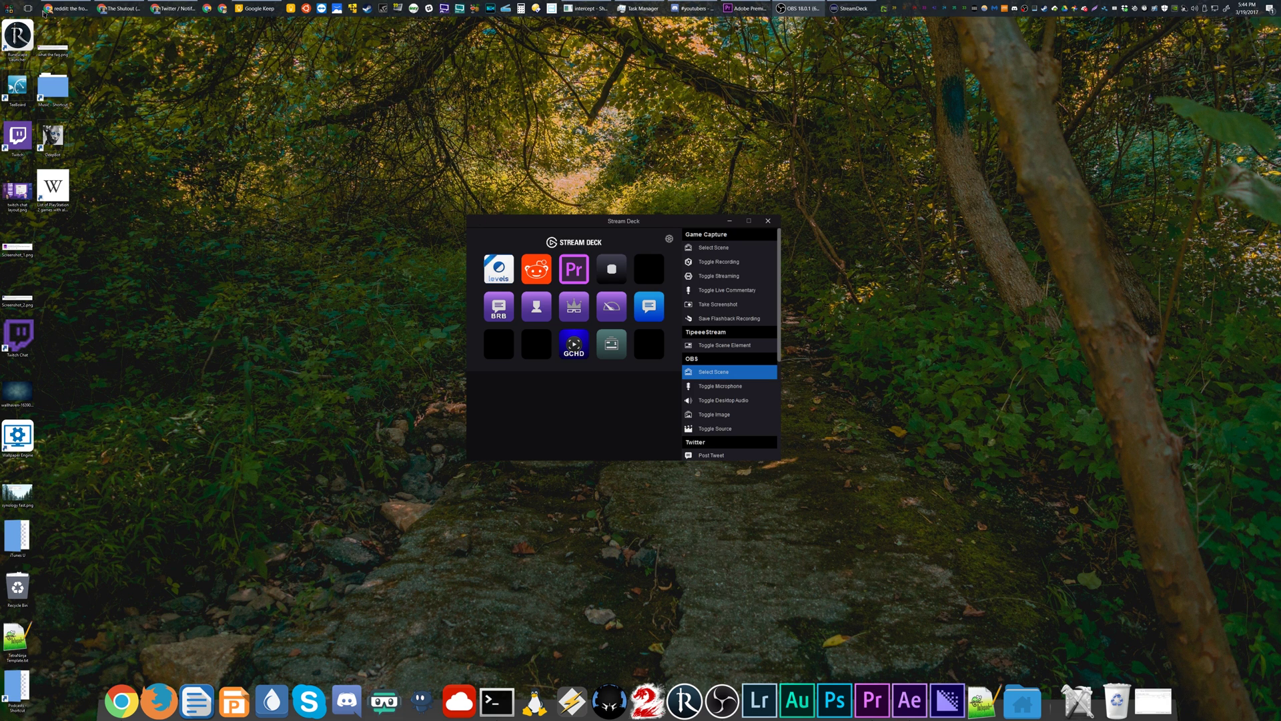
Launch Elgato Game Capture HD from the Start menu and switch it to live capture mode.
key("super")
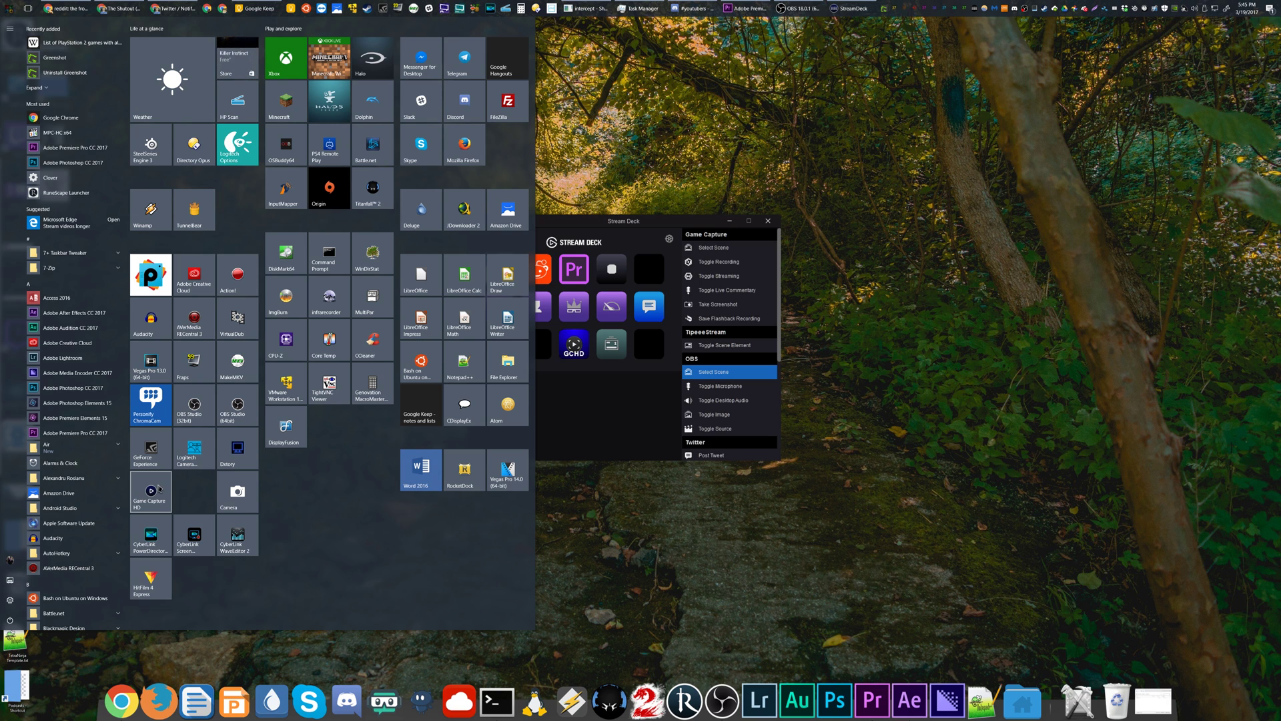
left_click(712, 344)
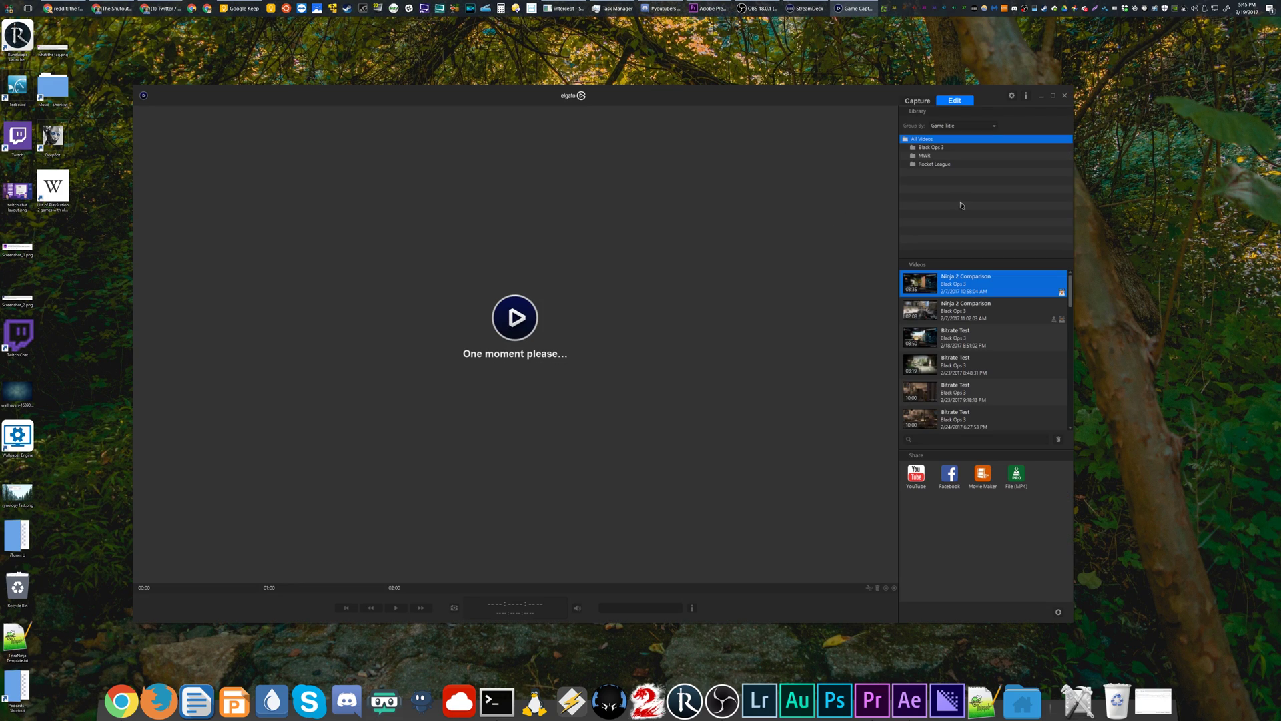
left_click(919, 99)
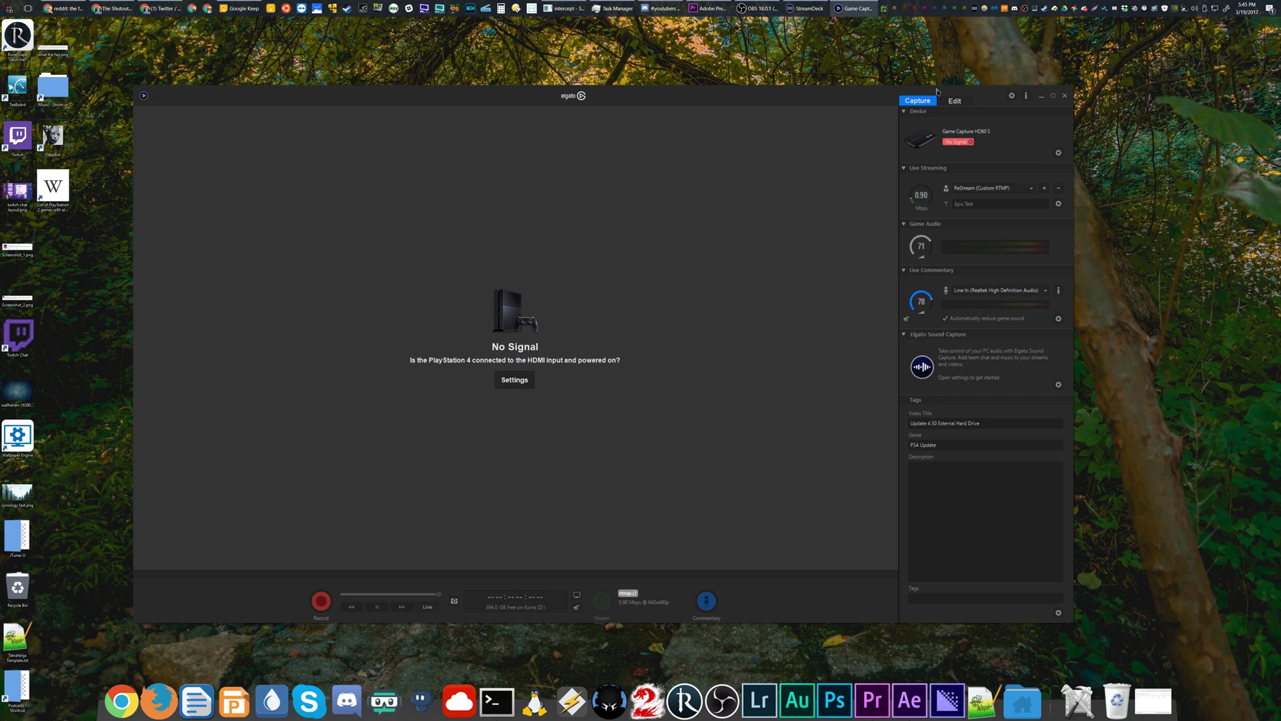
Bring the Stream Deck configuration window back in front of Game Capture HD.
left_click(805, 8)
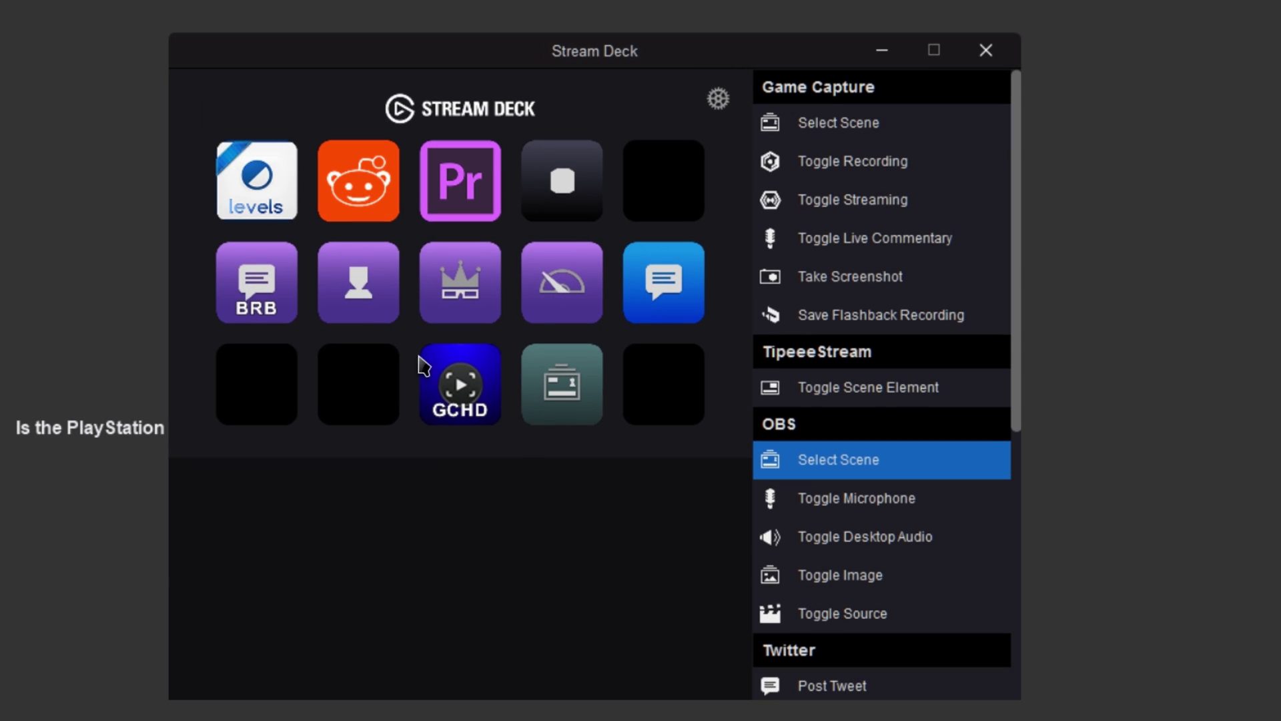
Open the GCHD folder and review the existing recording and streaming keys' settings.
double_click(476, 383)
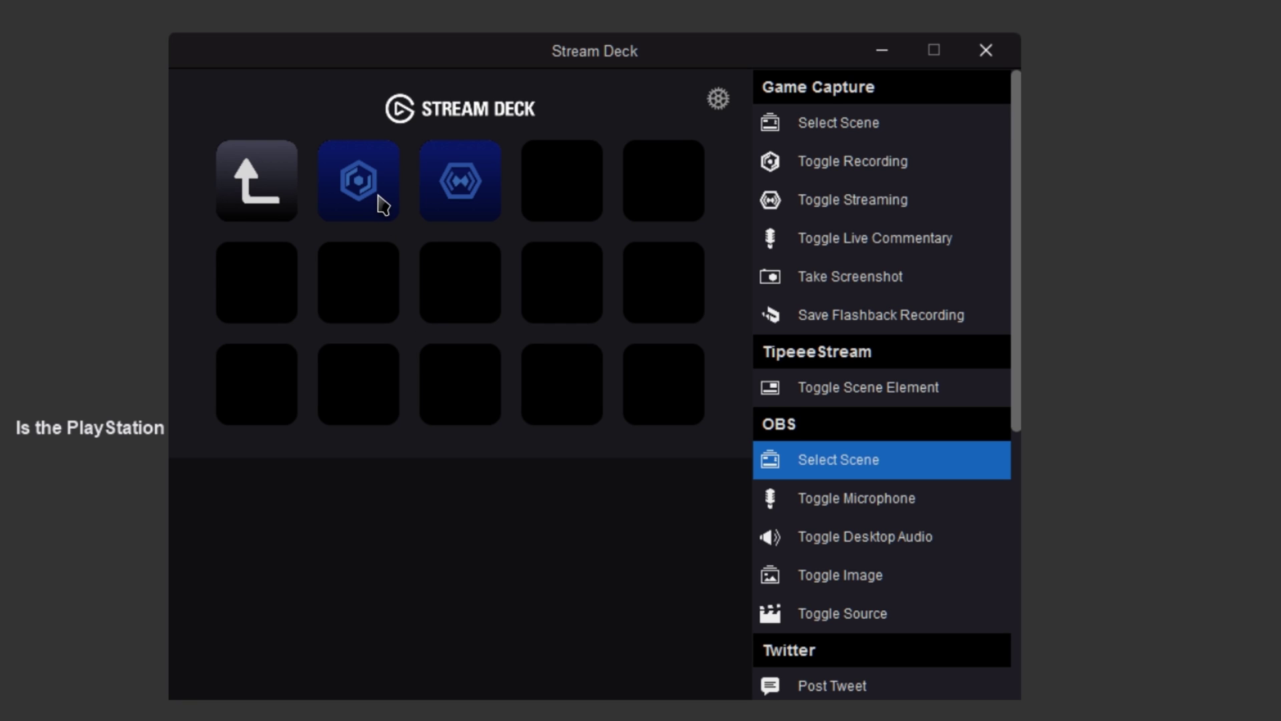
left_click(384, 203)
left_click(462, 214)
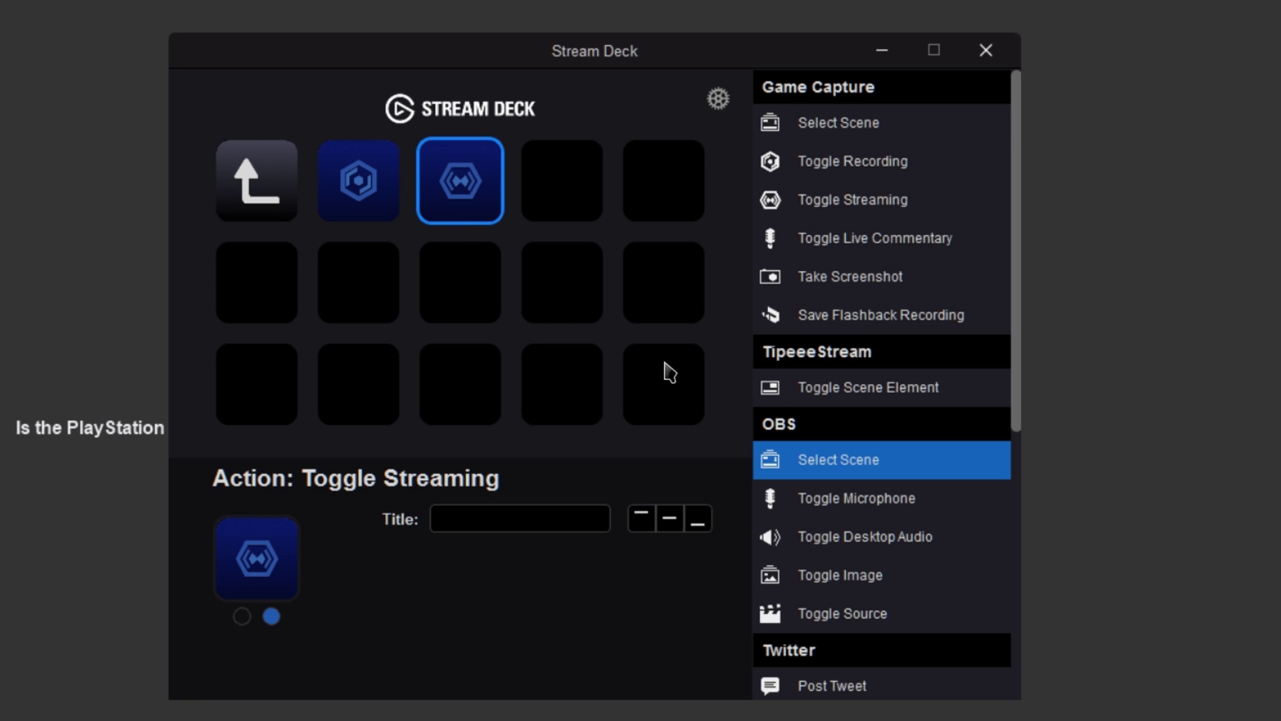
Add Select Scene, Toggle Live Commentary, Take Screenshot and Save Flashback Recording keys to empty slots.
left_click_drag(845, 124, 573, 197)
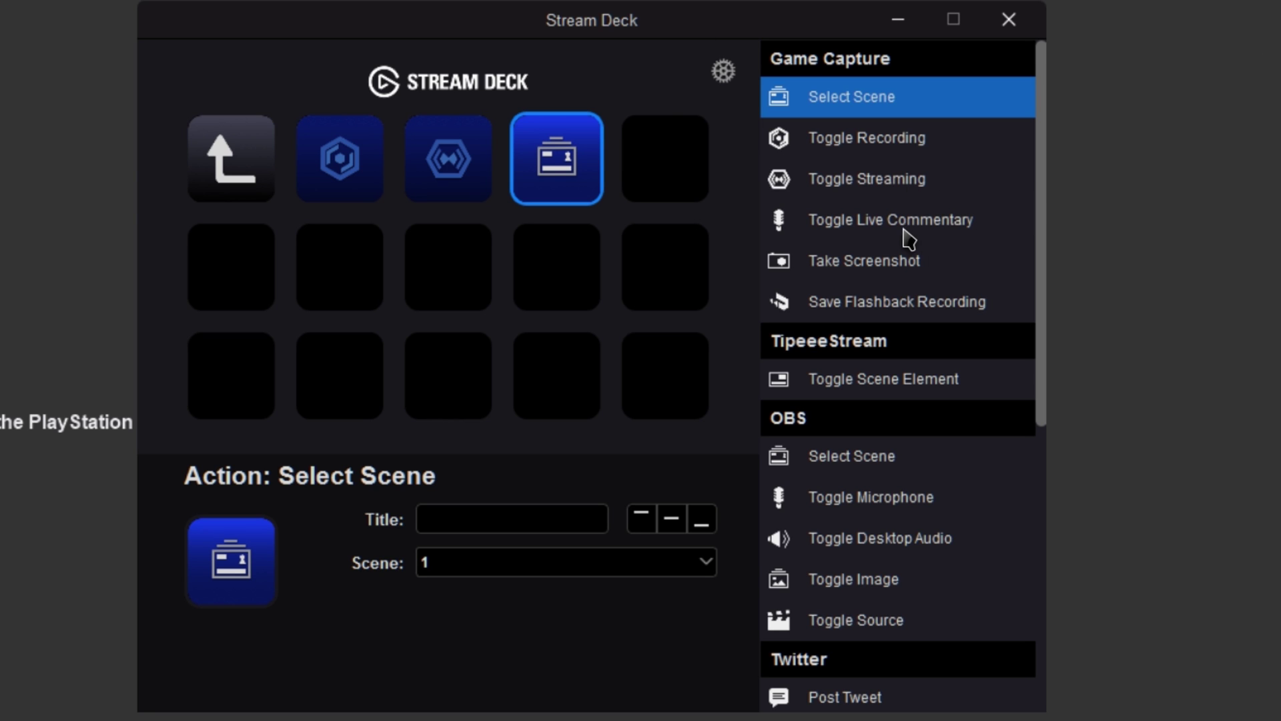
left_click_drag(803, 220, 666, 160)
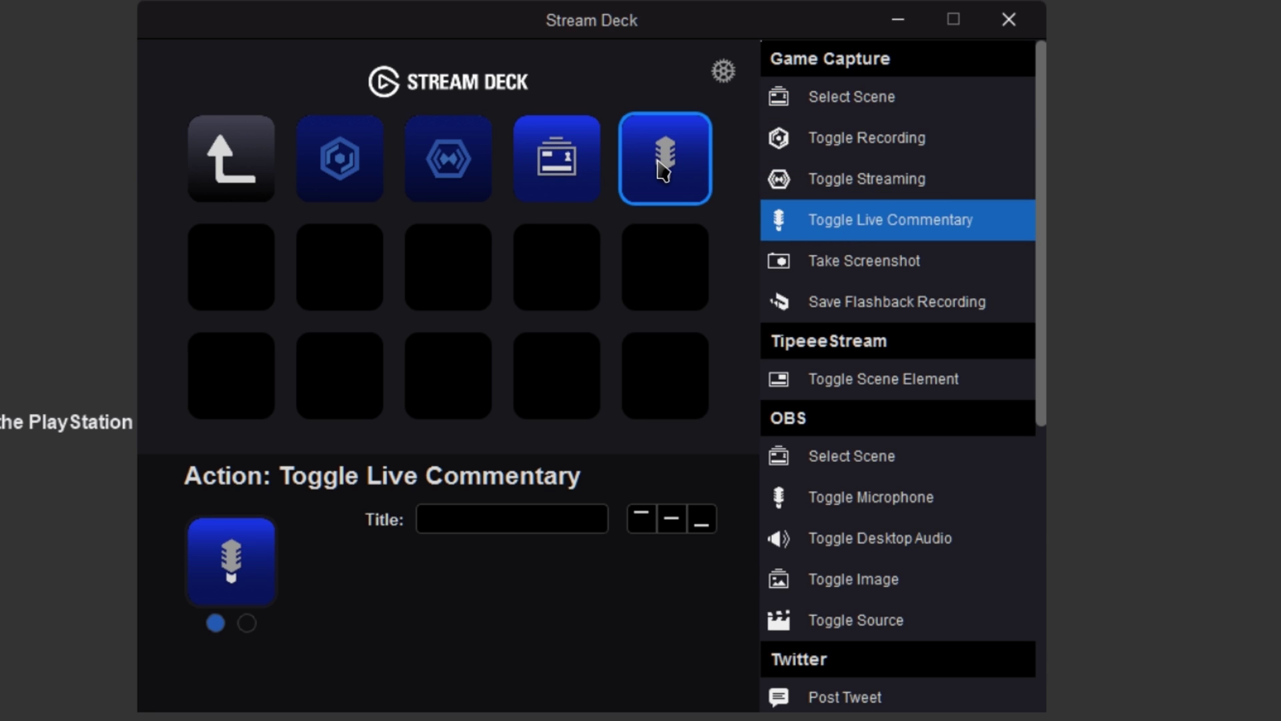
left_click_drag(815, 270, 448, 266)
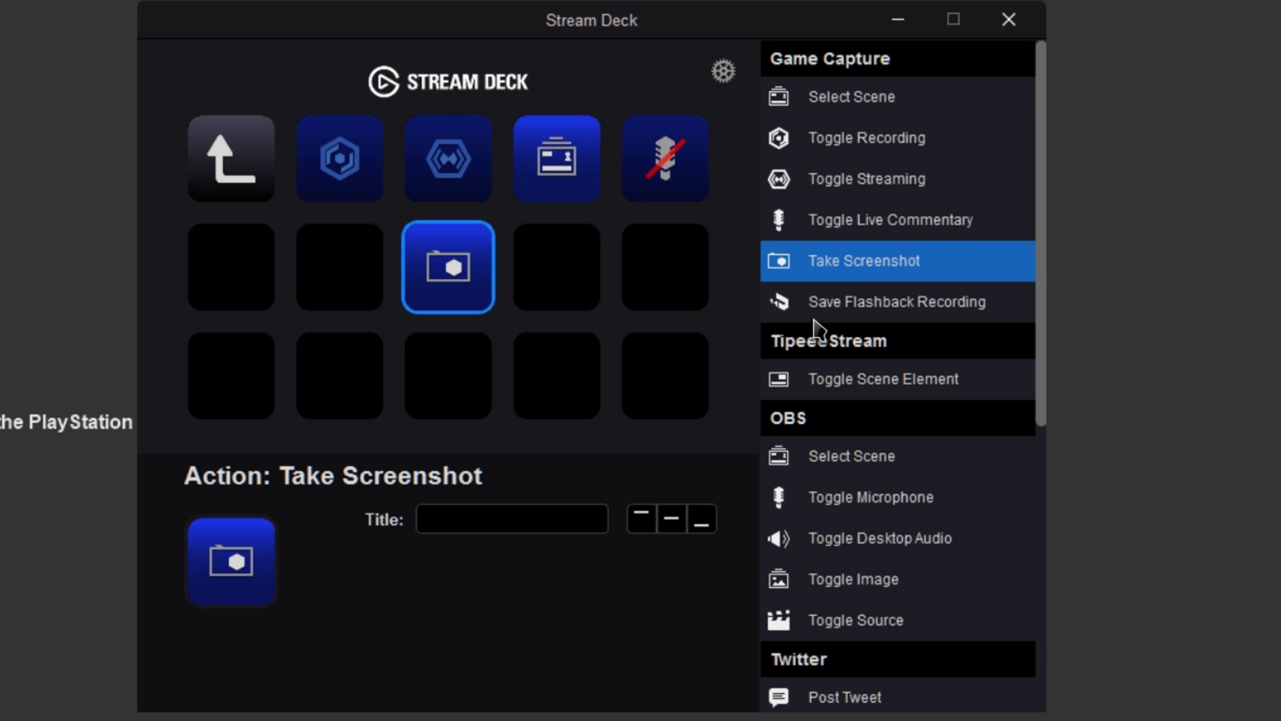
left_click(834, 305)
left_click_drag(834, 306, 568, 268)
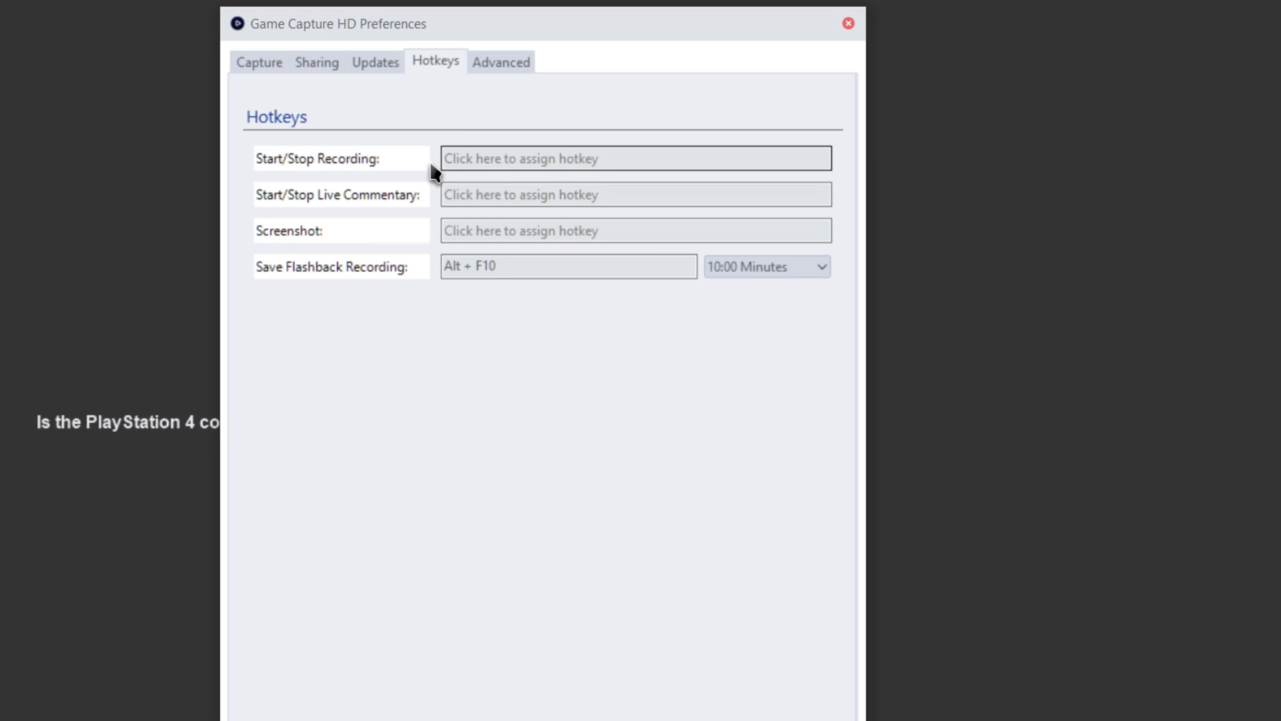
Browse the Save Flashback Recording hotkey's duration options, leaving it at 10:00 Minutes.
left_click(761, 272)
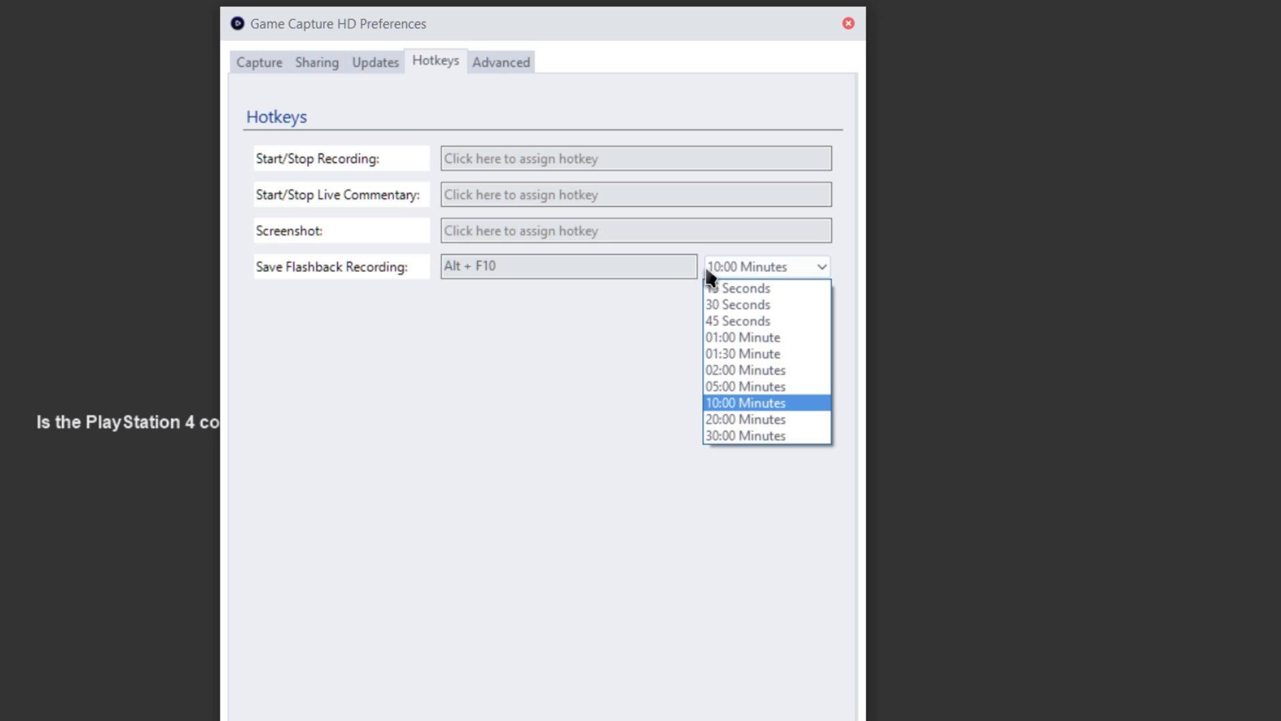
left_click(623, 271)
left_click(763, 274)
left_click(616, 408)
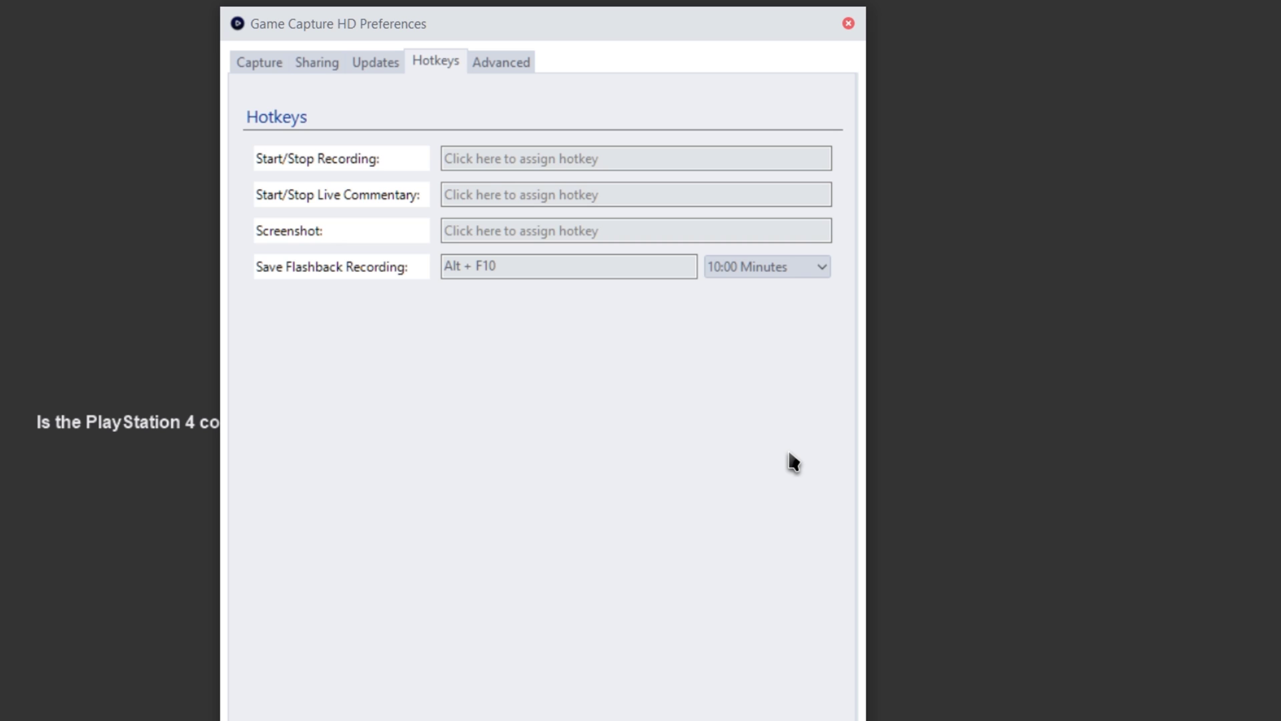
left_click(767, 266)
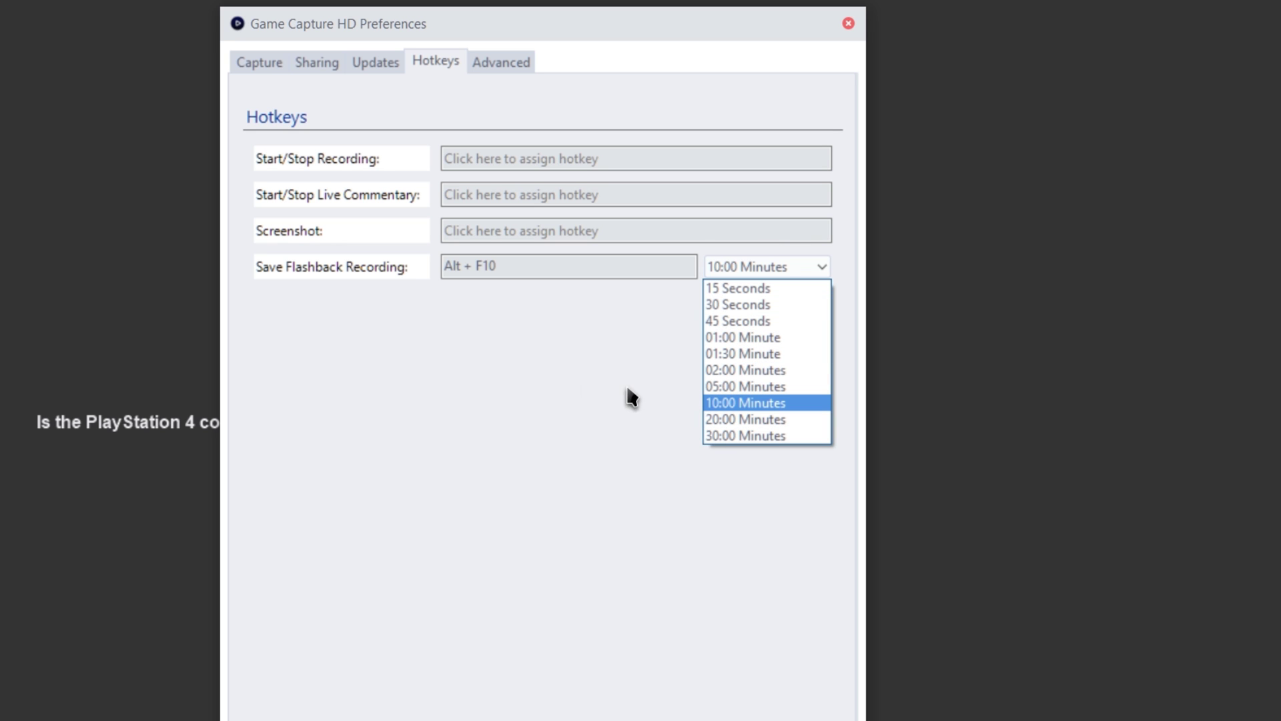
left_click(619, 411)
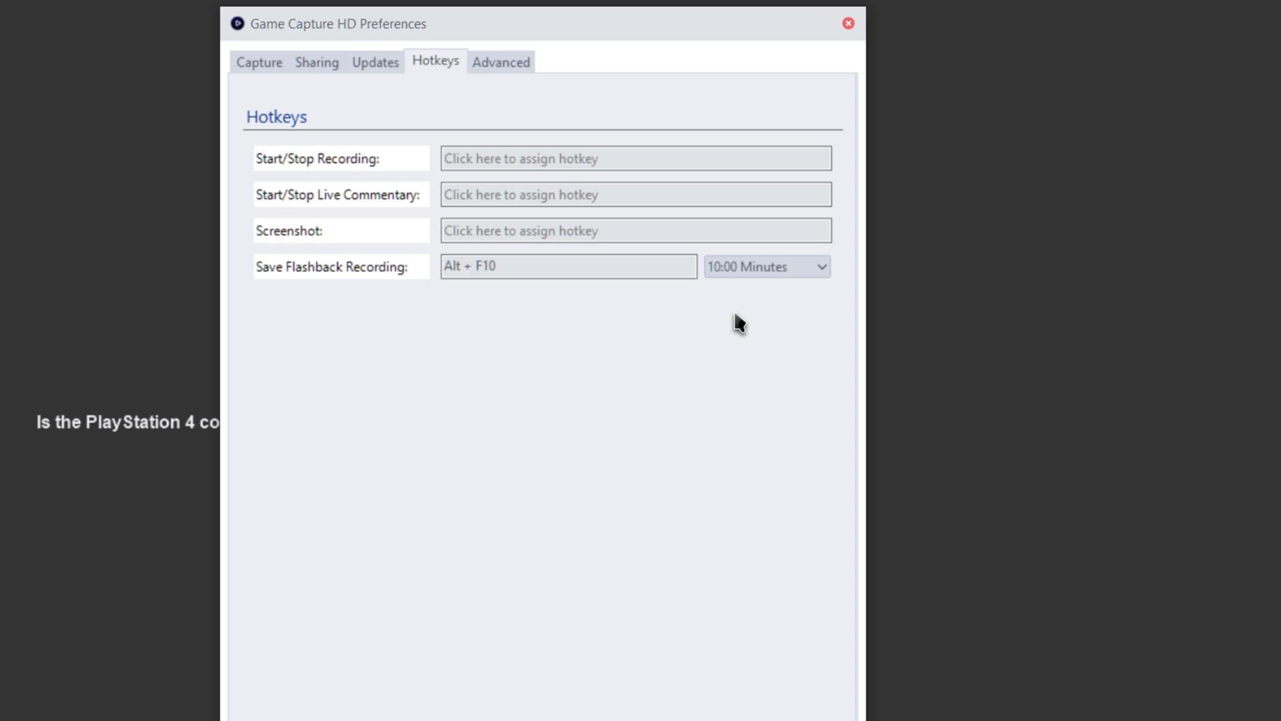
left_click(772, 268)
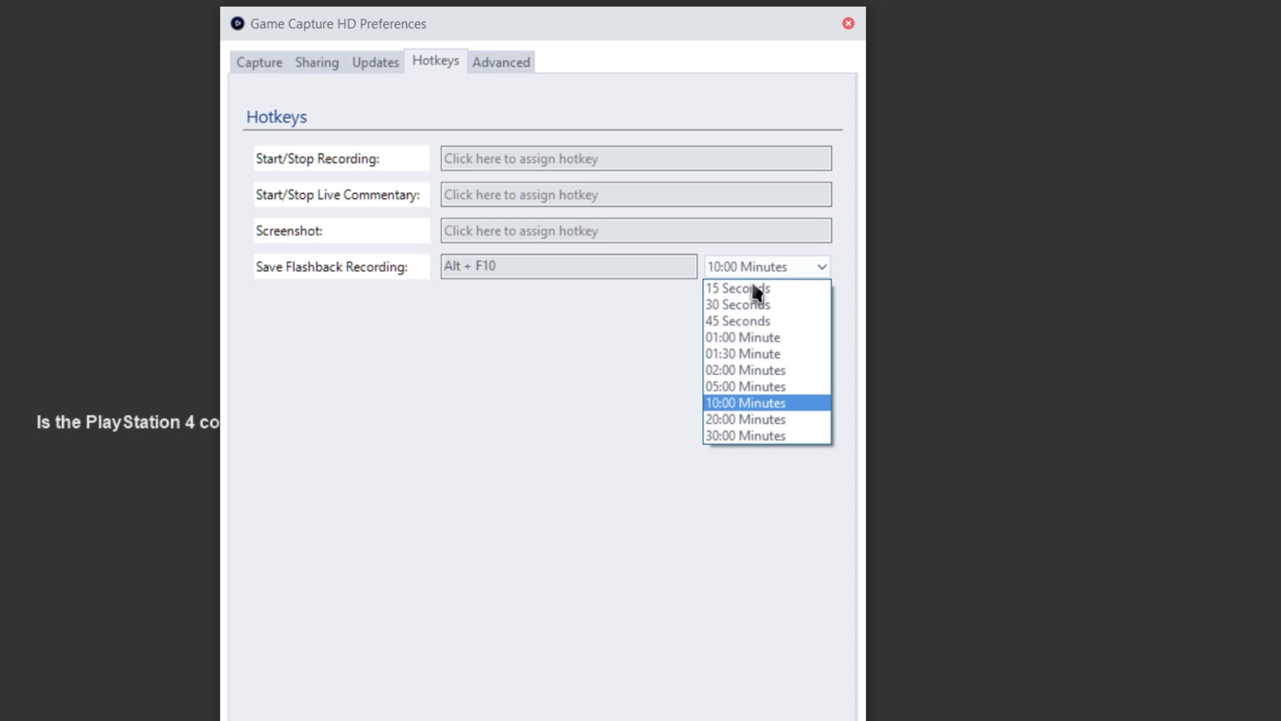
left_click(701, 407)
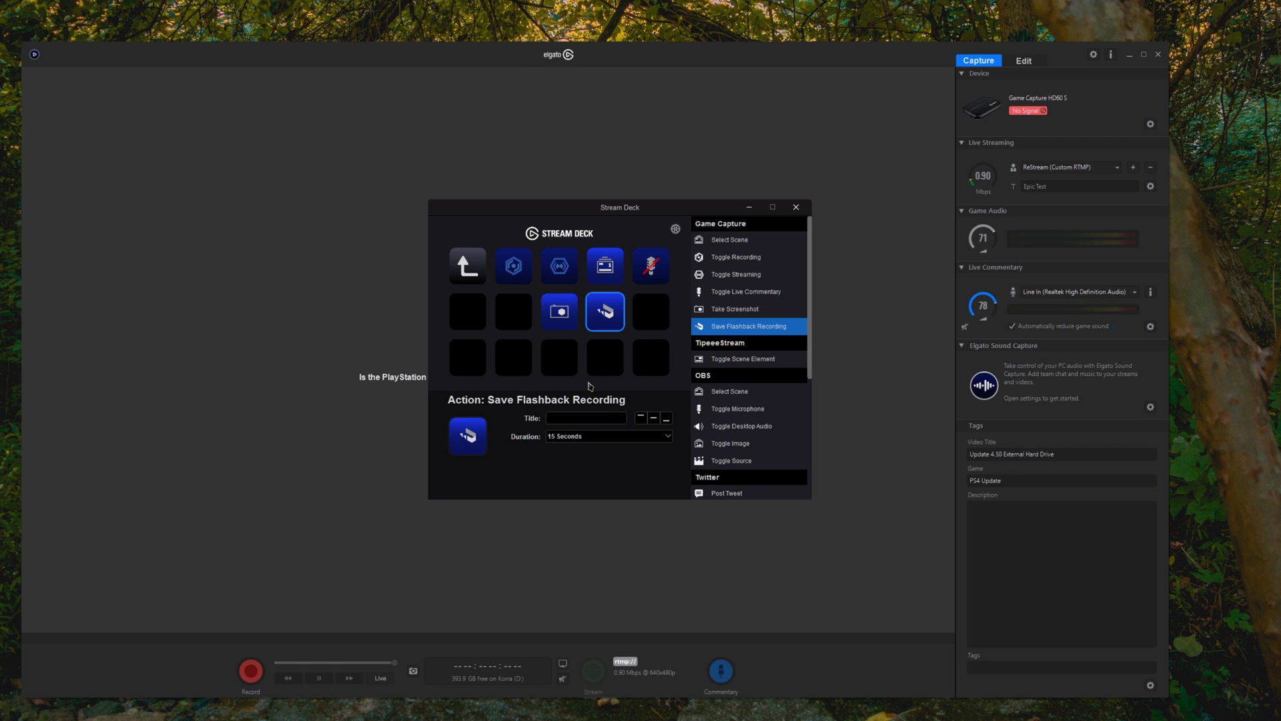
Set three Save Flashback Recording keys to 30 Seconds, 5 Minutes and 20 Minutes.
left_click(609, 437)
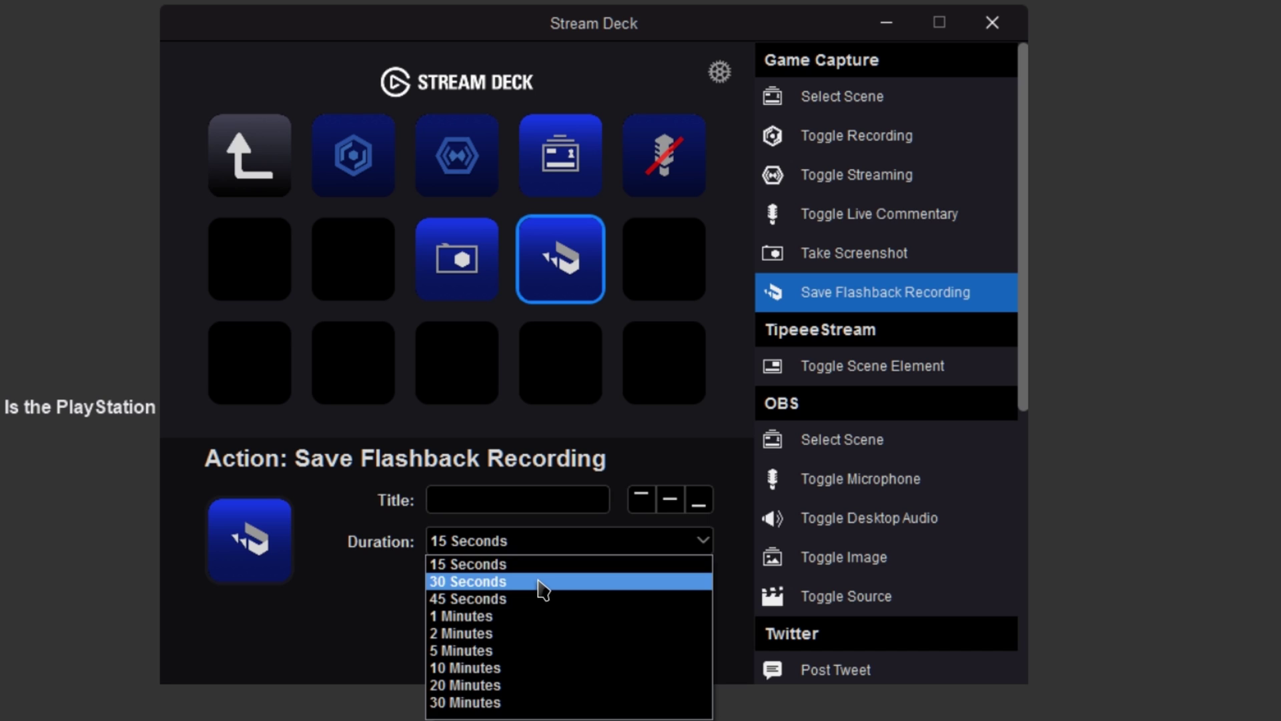
left_click(542, 582)
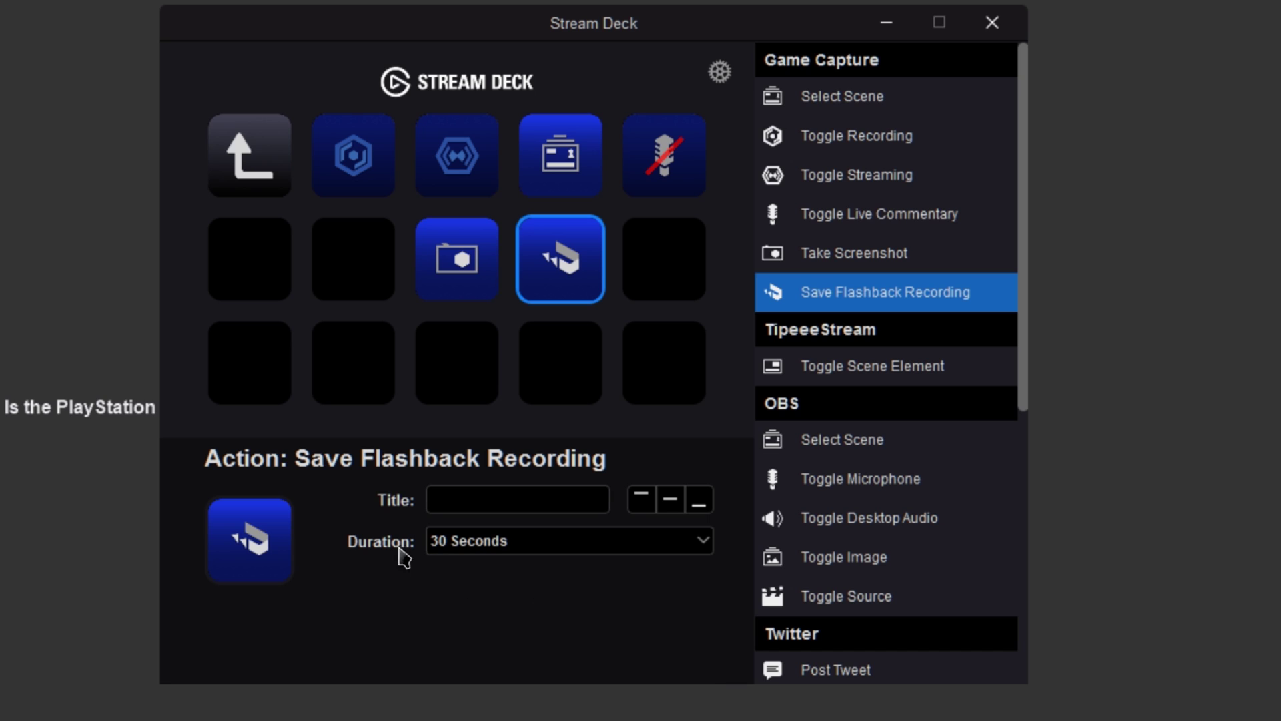
left_click_drag(846, 306, 640, 294)
left_click(547, 541)
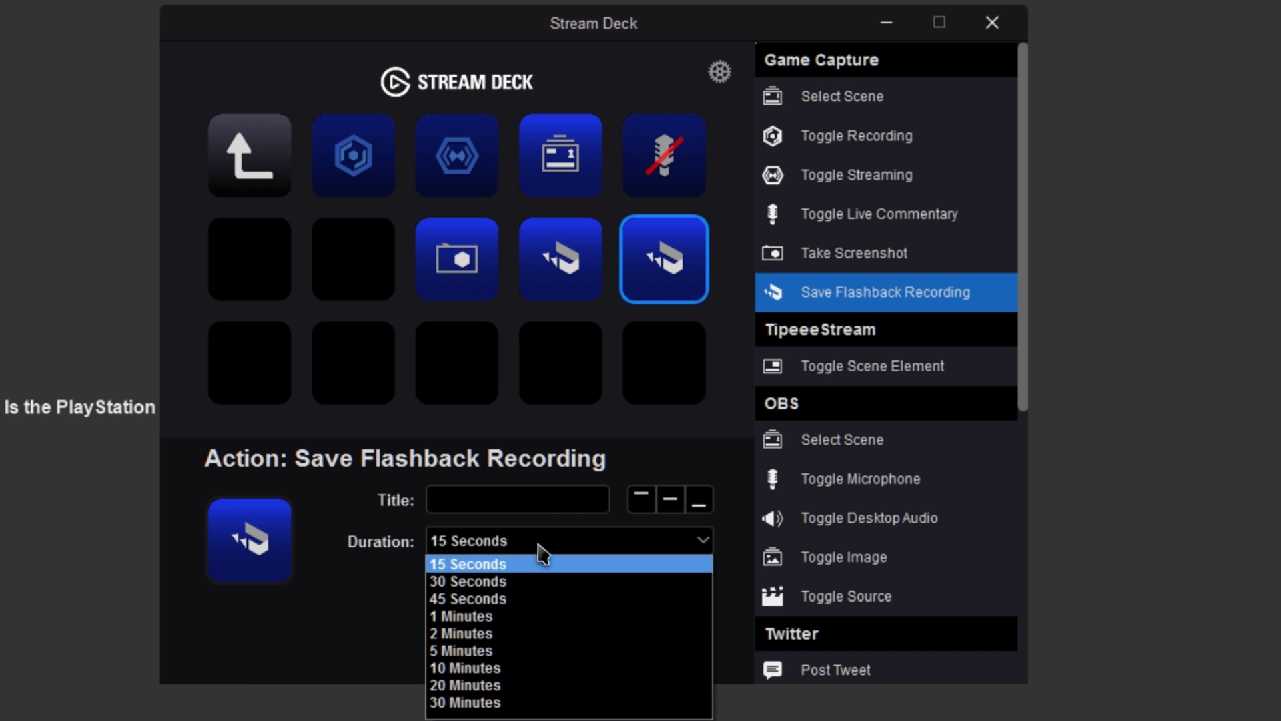
left_click(517, 650)
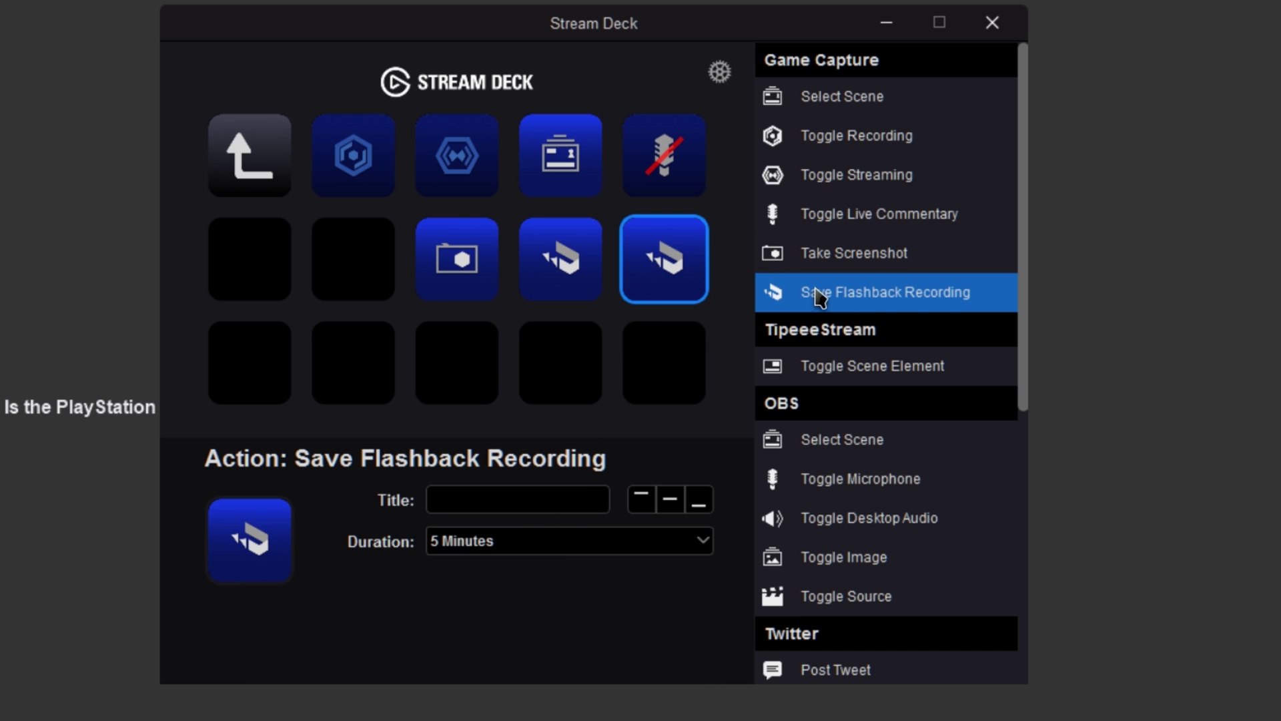
left_click_drag(809, 292, 540, 367)
left_click(514, 544)
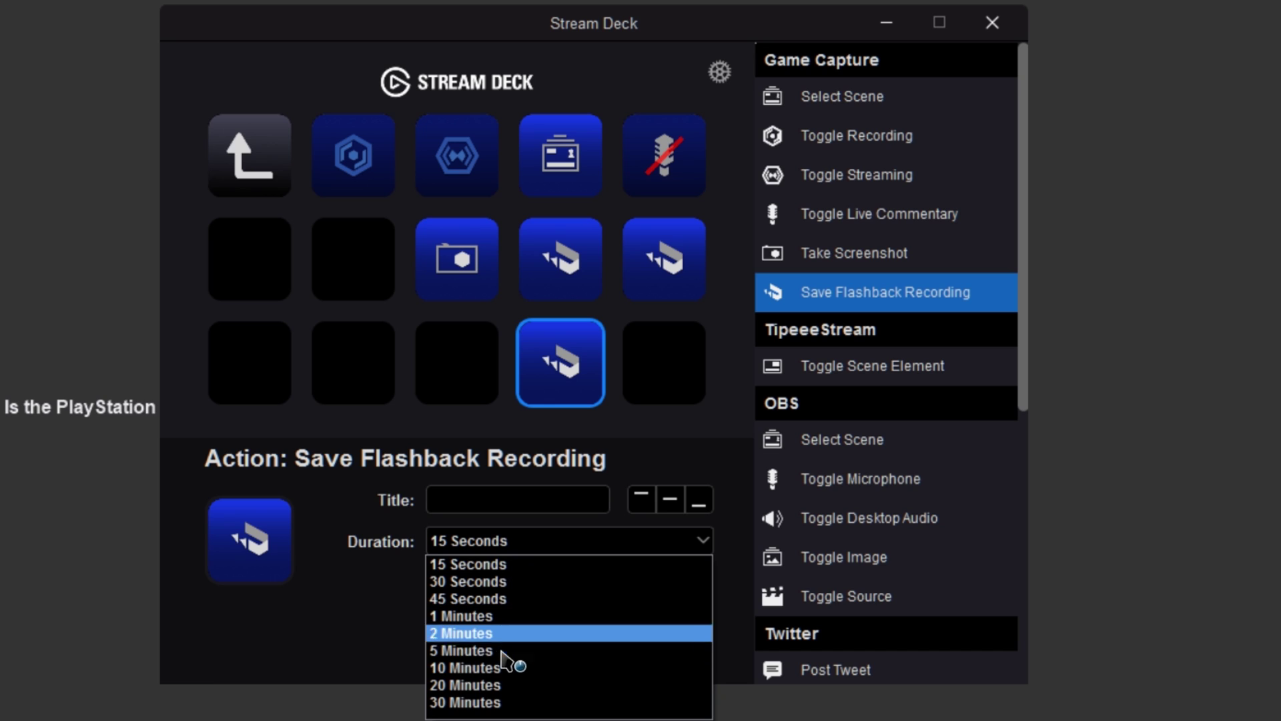
left_click(506, 685)
Title the flashback keys 20 Min, 30 sec and 5 min.
left_click(481, 492)
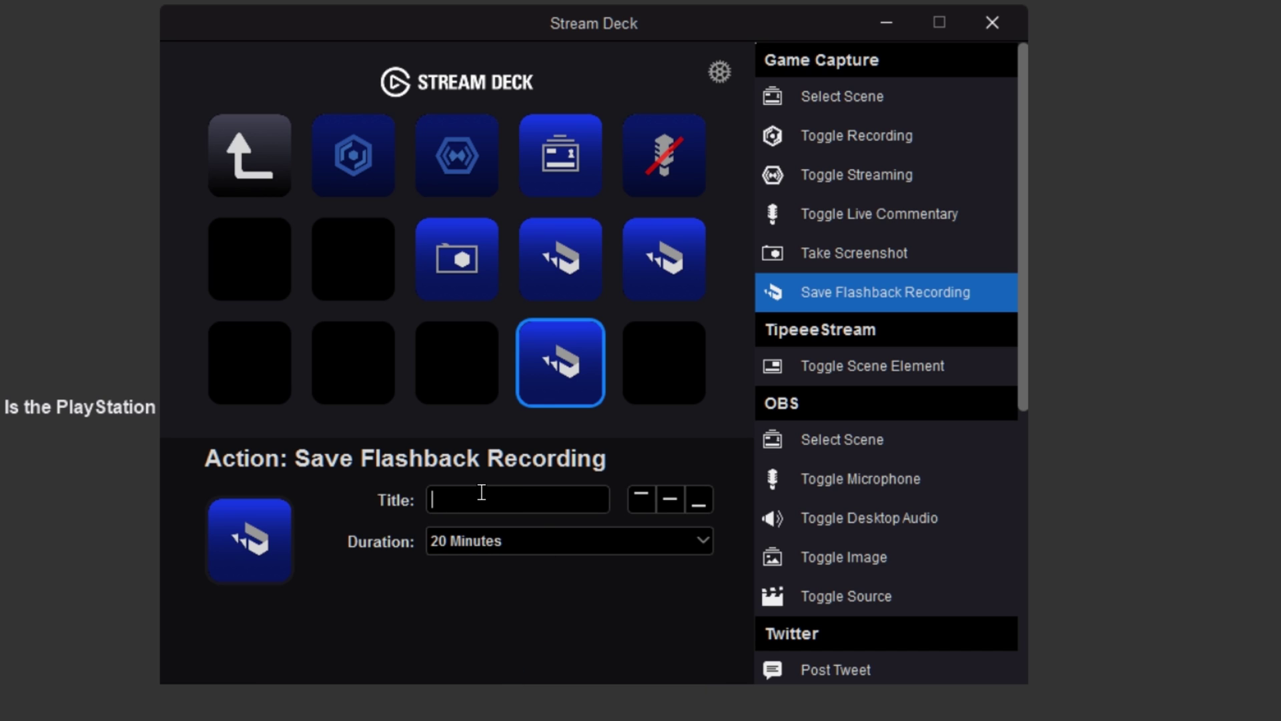
type("20 Min")
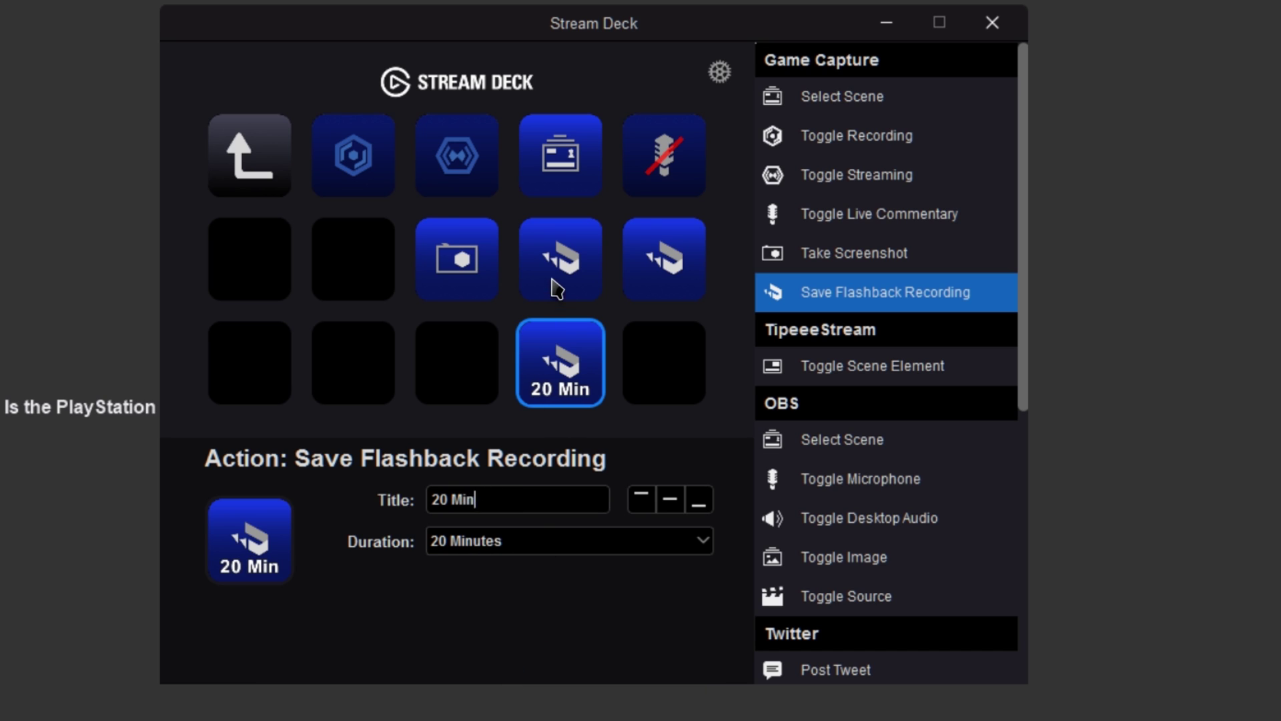
left_click(553, 282)
type("30 sec")
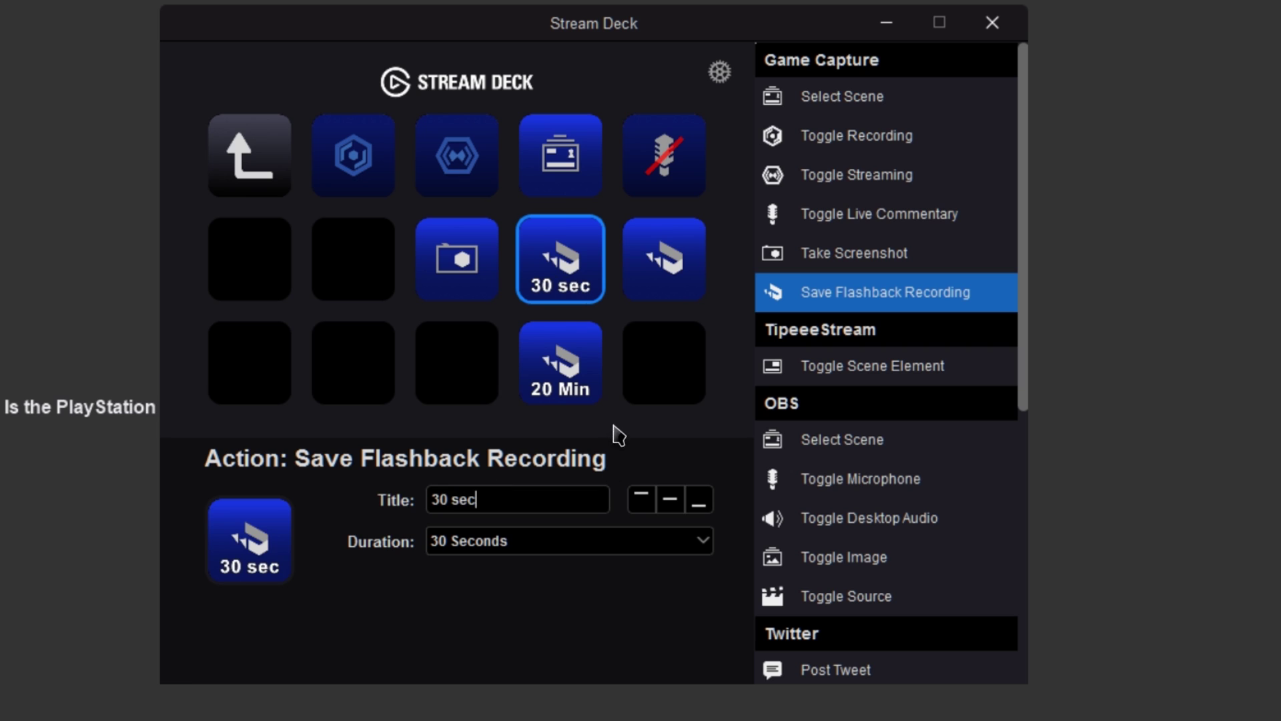
left_click(640, 292)
left_click(457, 494)
type("5 min")
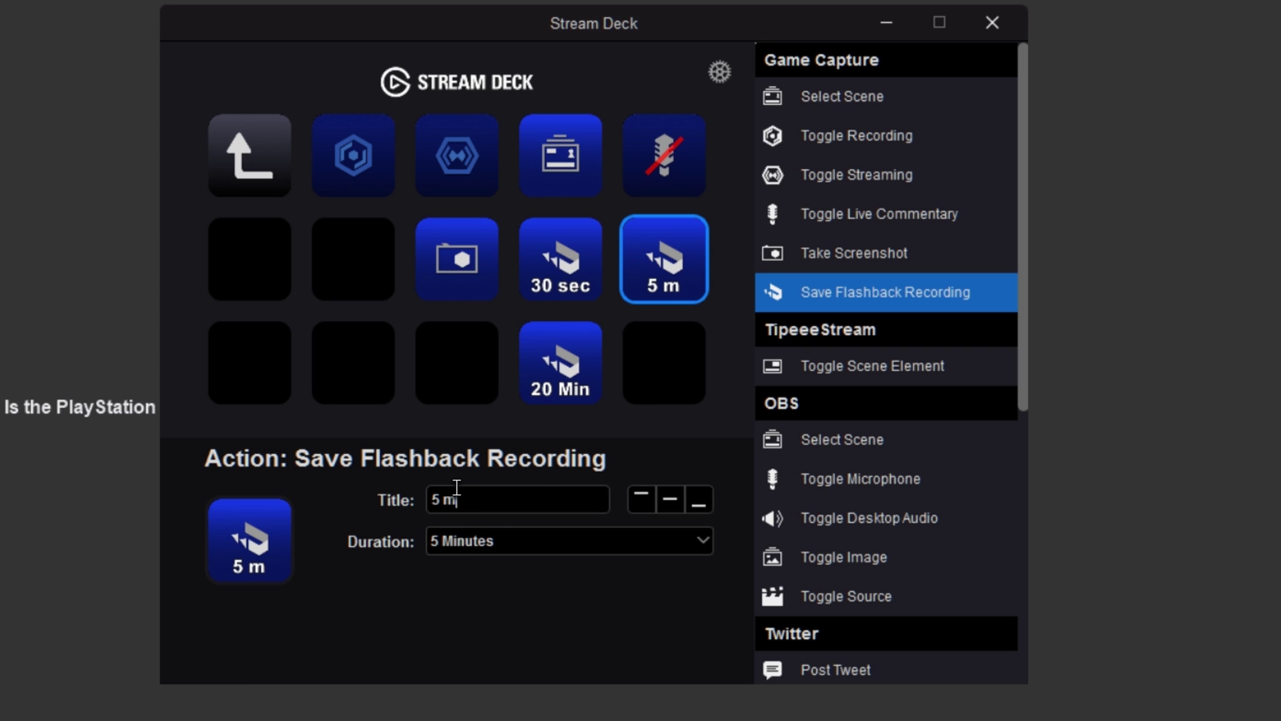
left_click(726, 398)
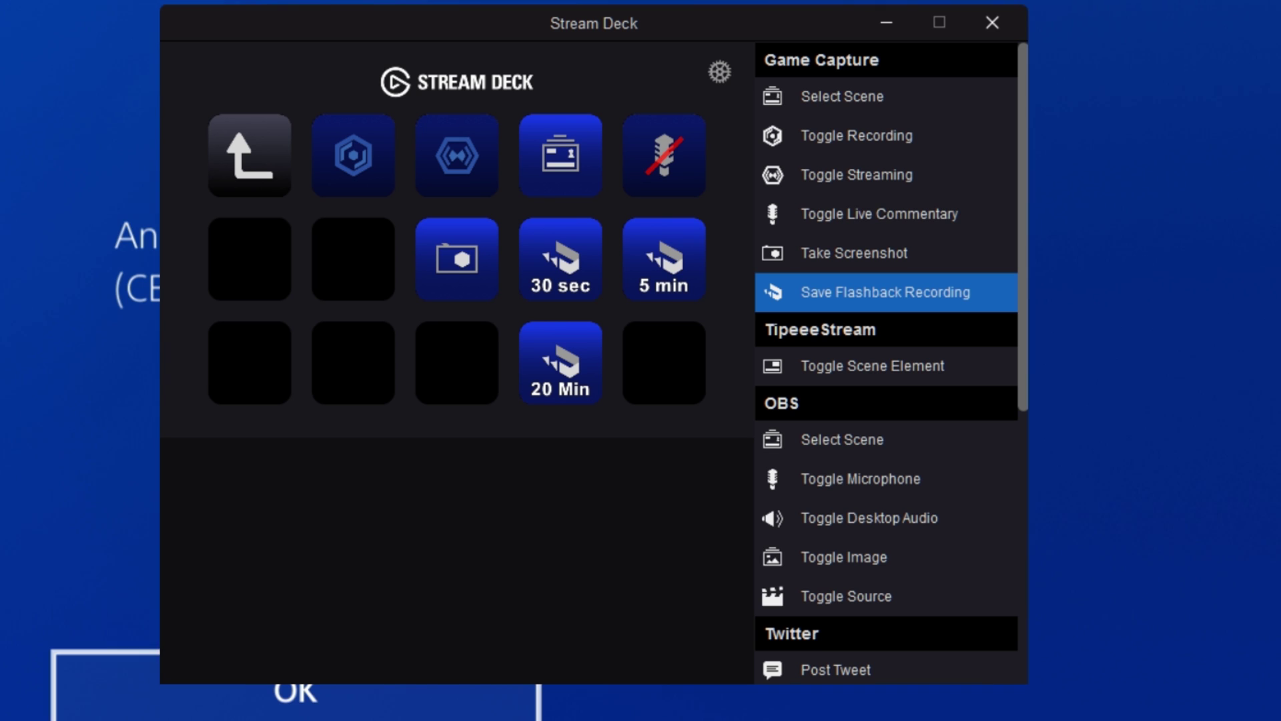
Enable Live Commentary and lower the commentary volume to -3 dB.
left_click_drag(618, 28, 542, 16)
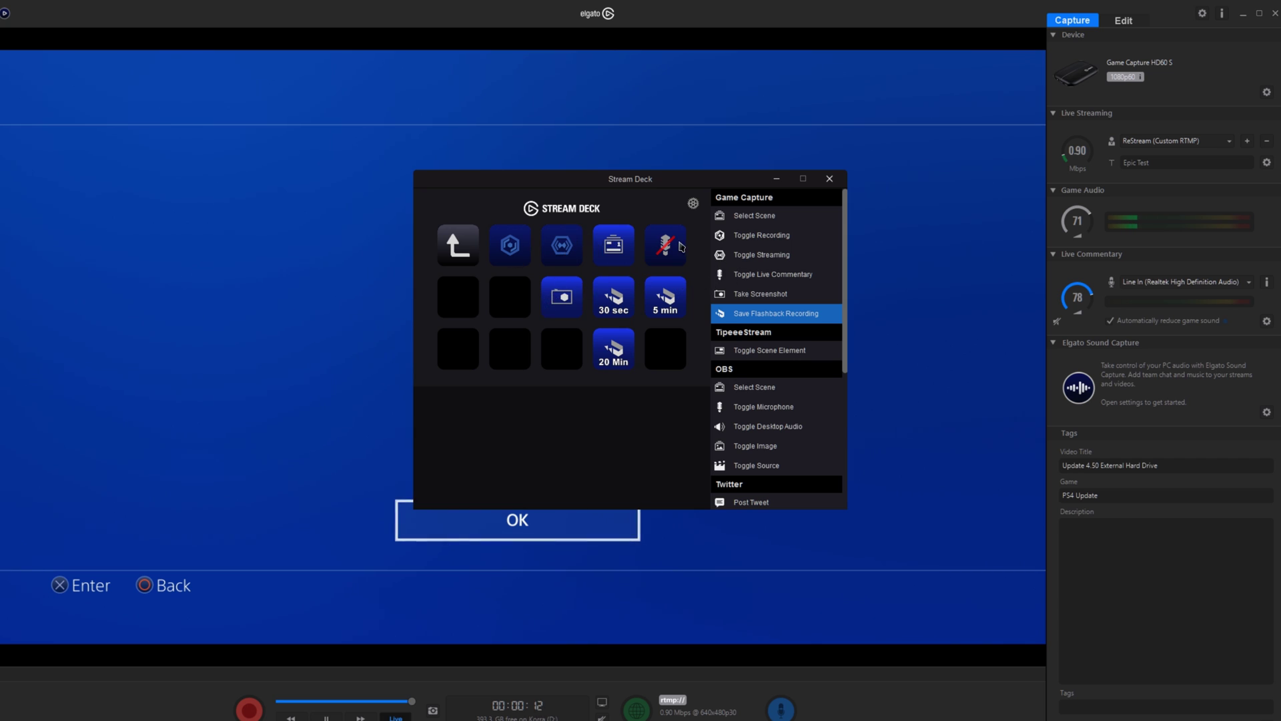
left_click_drag(630, 184, 827, 46)
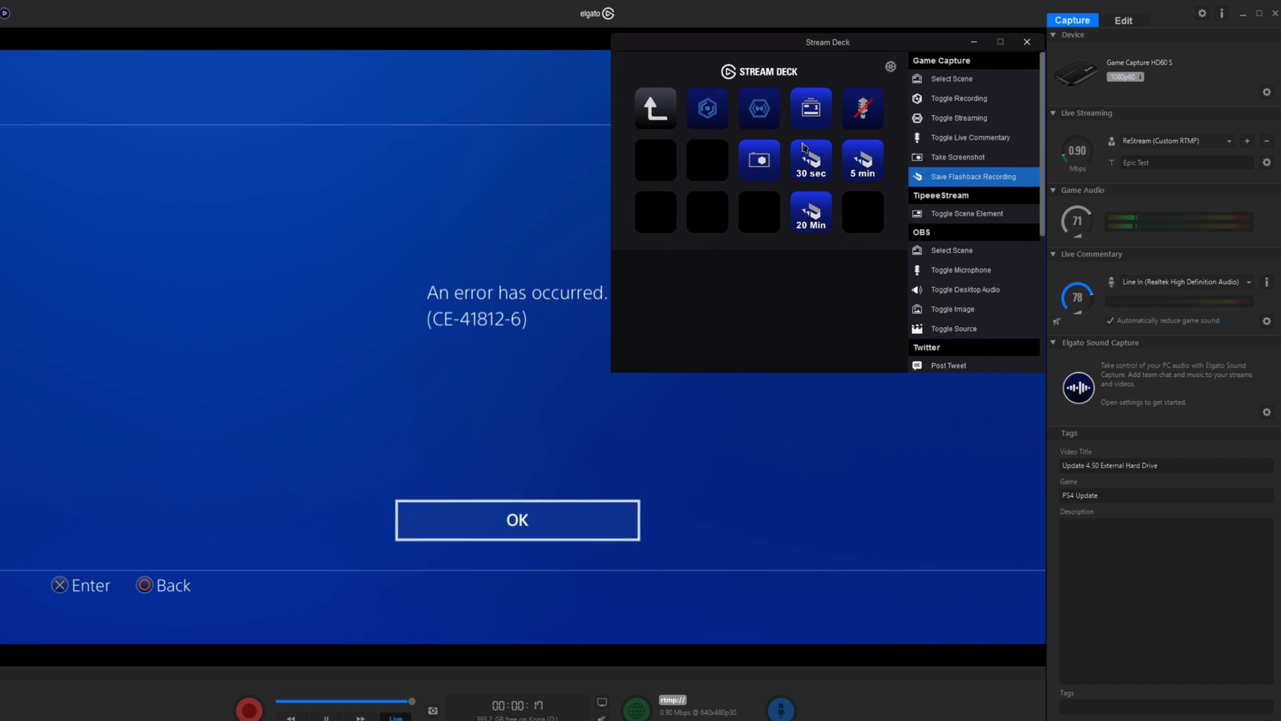
left_click(874, 110)
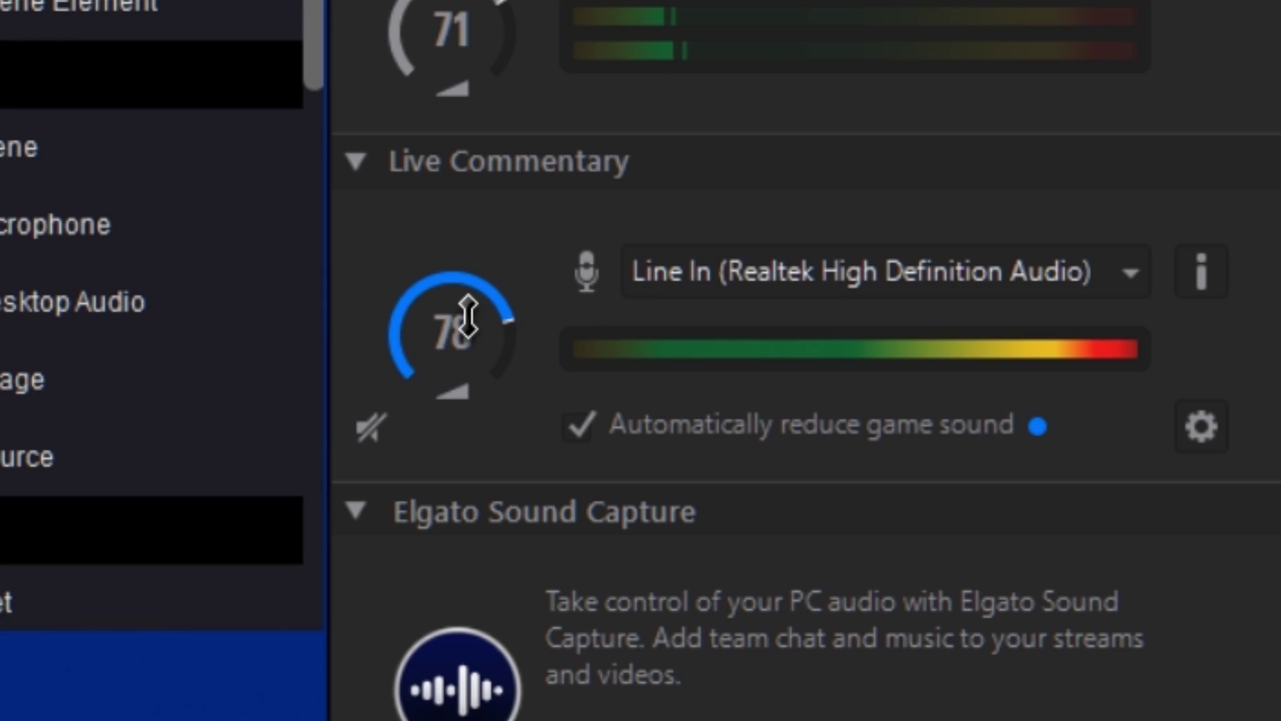
left_click_drag(461, 315, 427, 287)
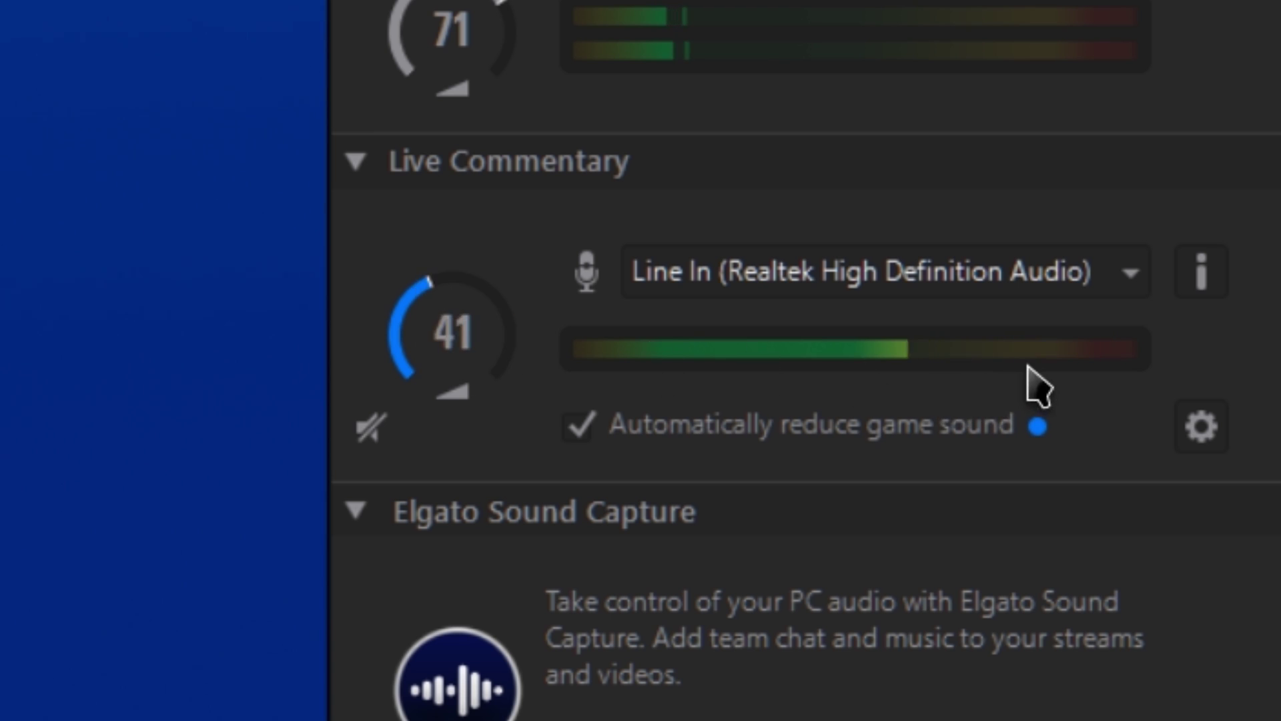
mouse_move(443, 283)
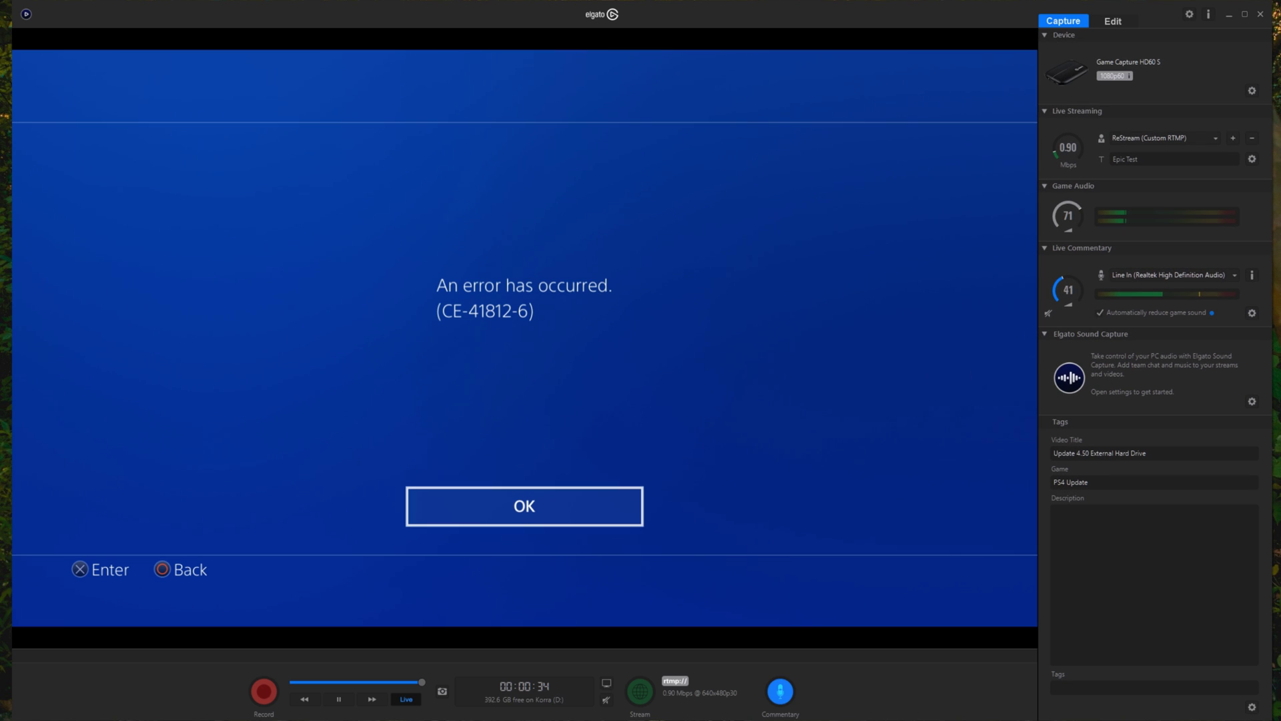
key("alt+Tab")
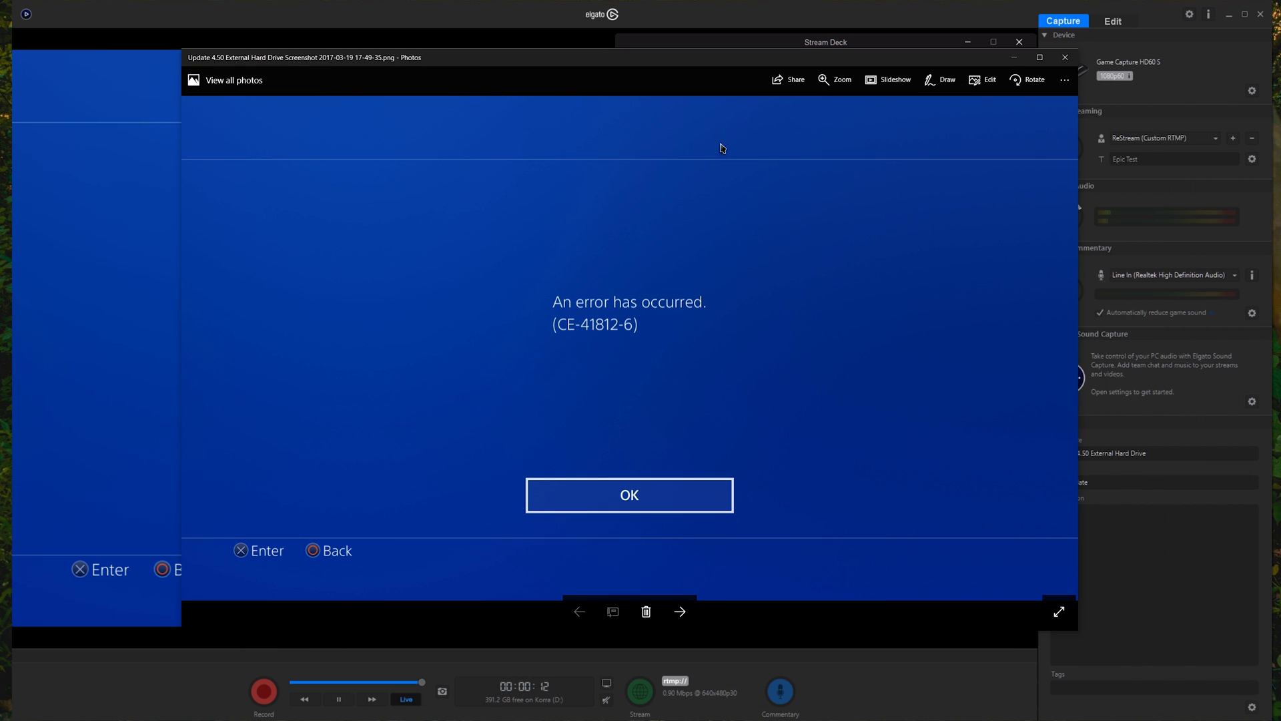
Close the Photos viewer showing the PS4 error-screen screenshot.
key("alt+F4")
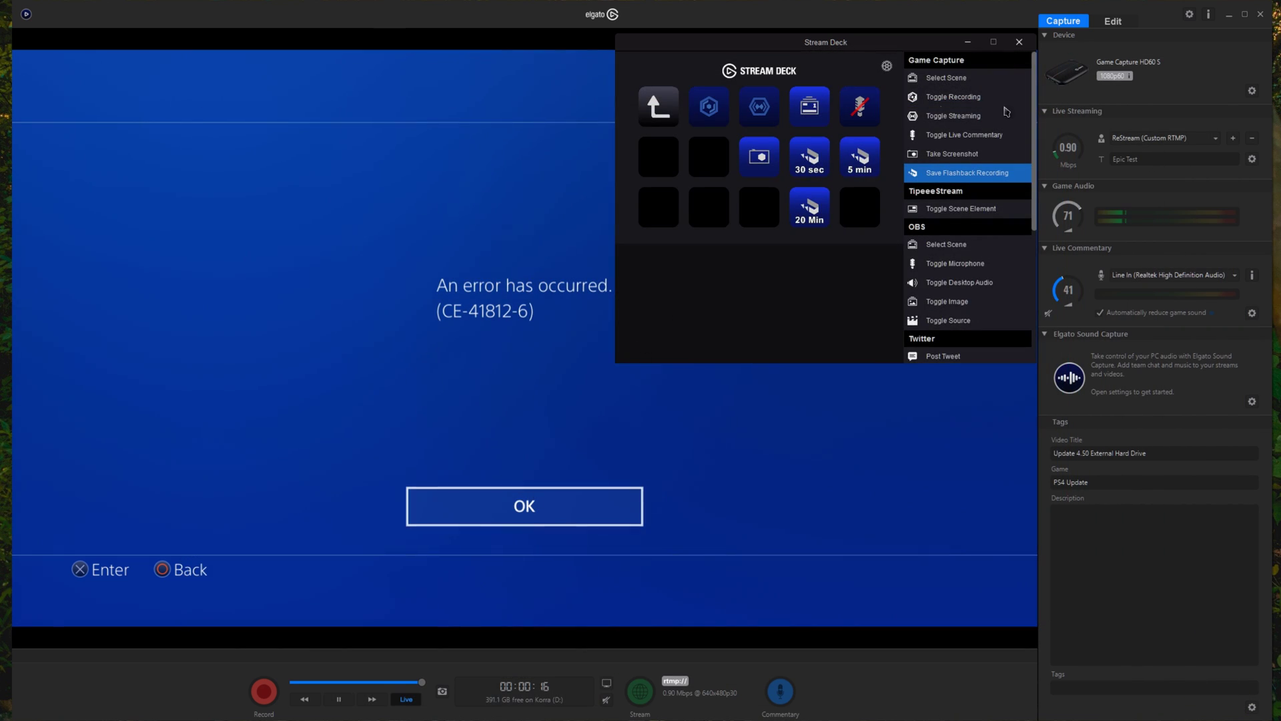
Enable Stream Command in the Capture preferences, then select the Select Scene key.
left_click(1189, 14)
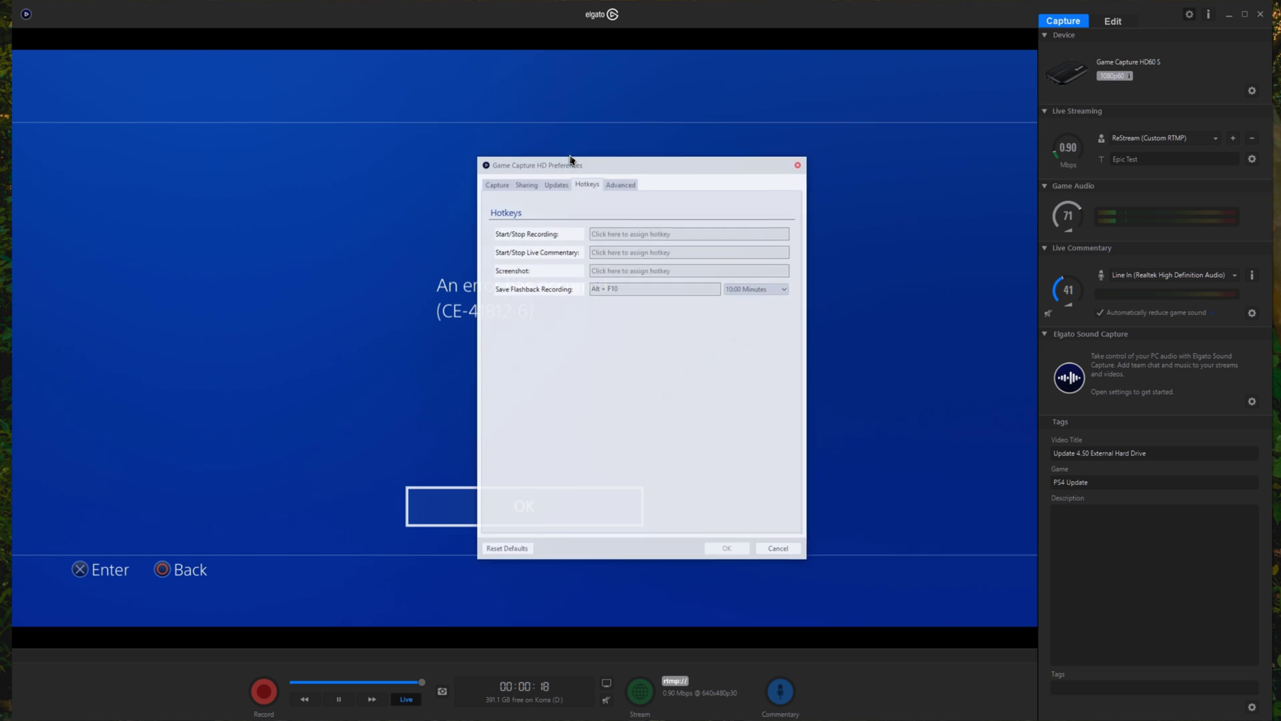
left_click(496, 184)
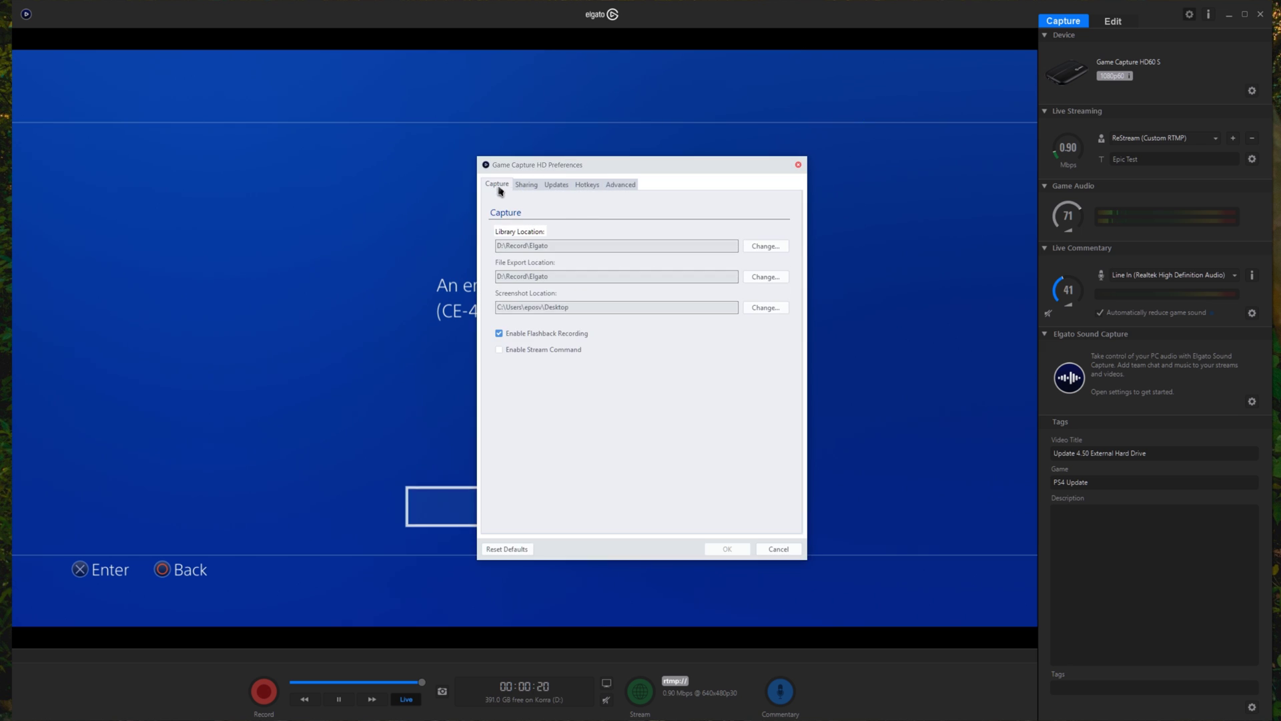
left_click(534, 349)
left_click(728, 550)
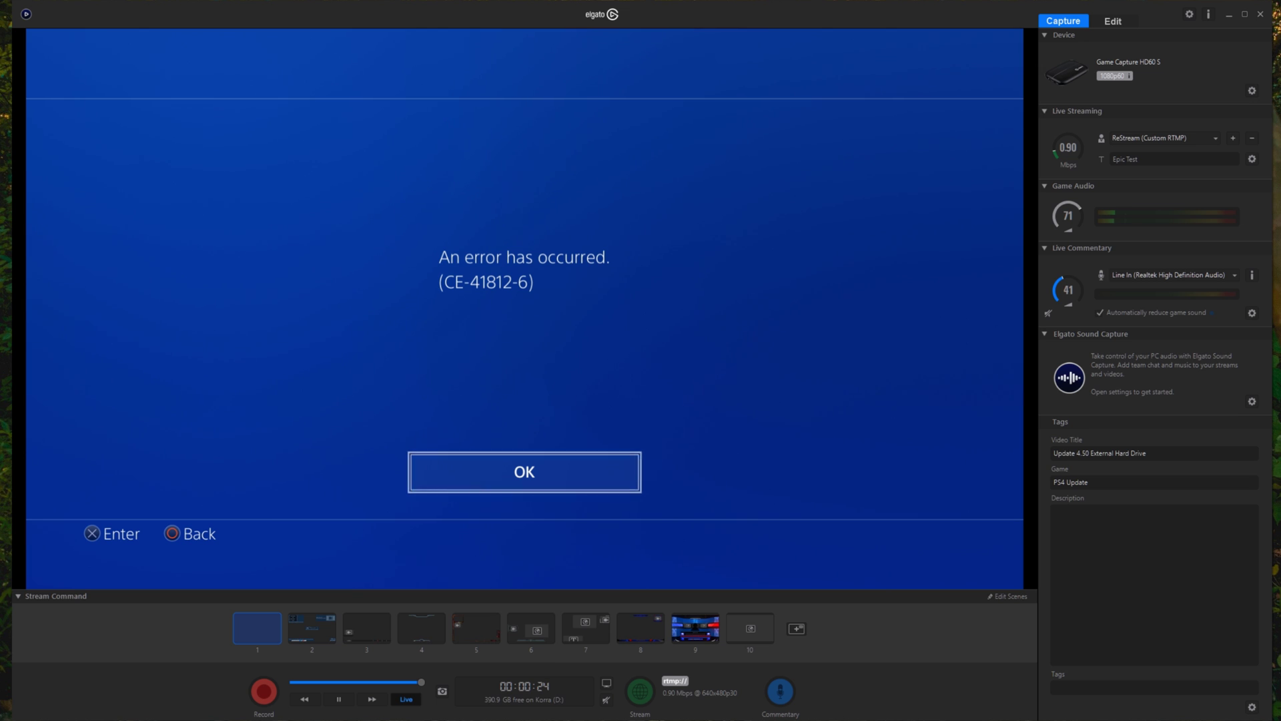
left_click(808, 110)
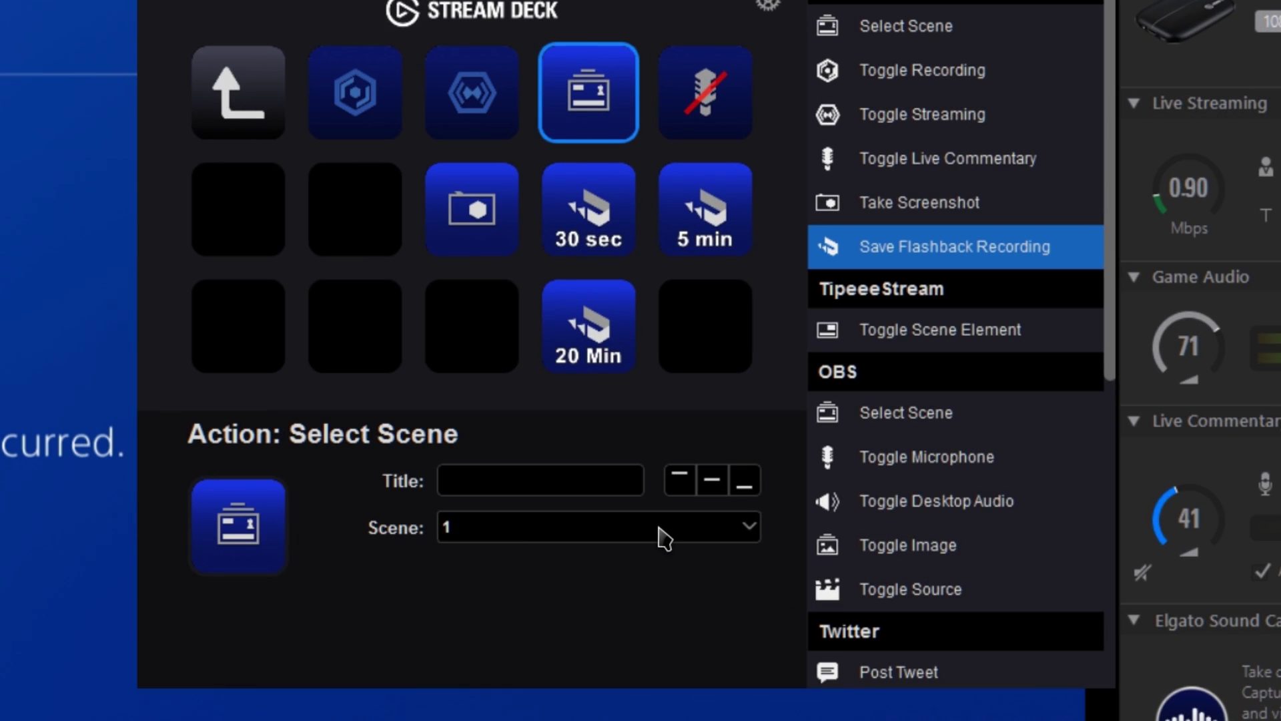
Point the Select Scene key at scene 9 and title it EPIC.
left_click(659, 527)
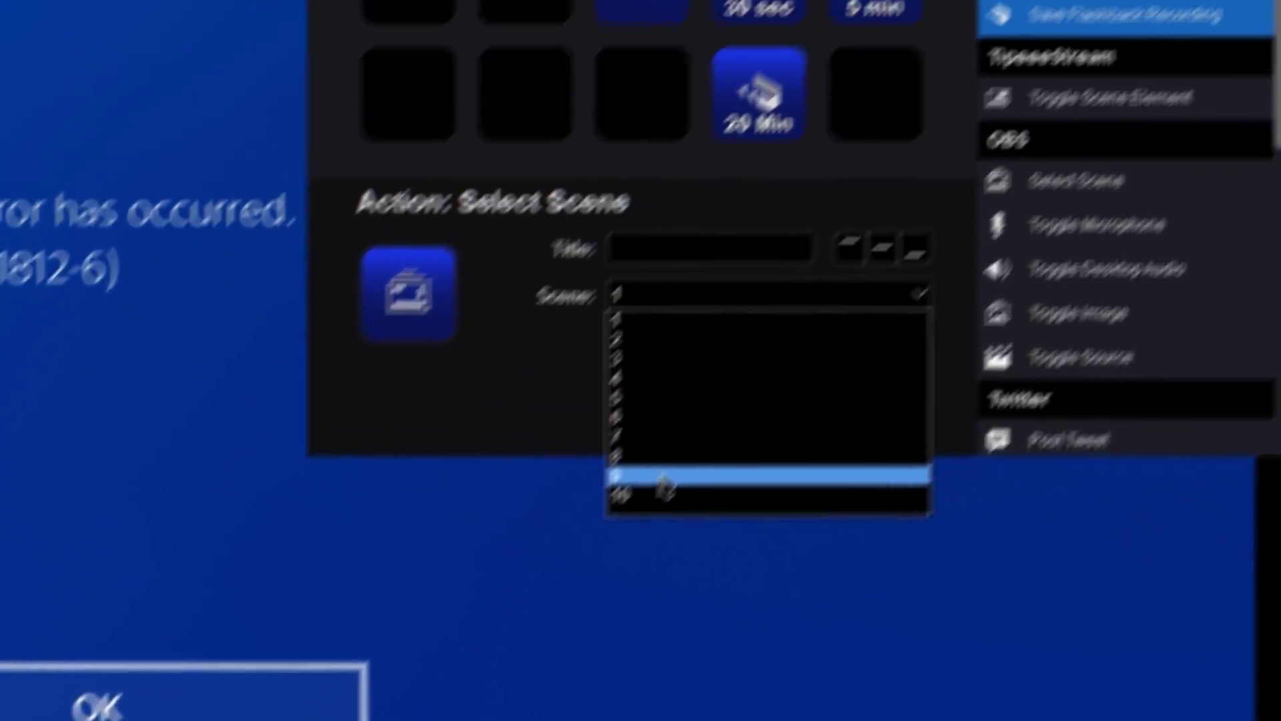
left_click(660, 477)
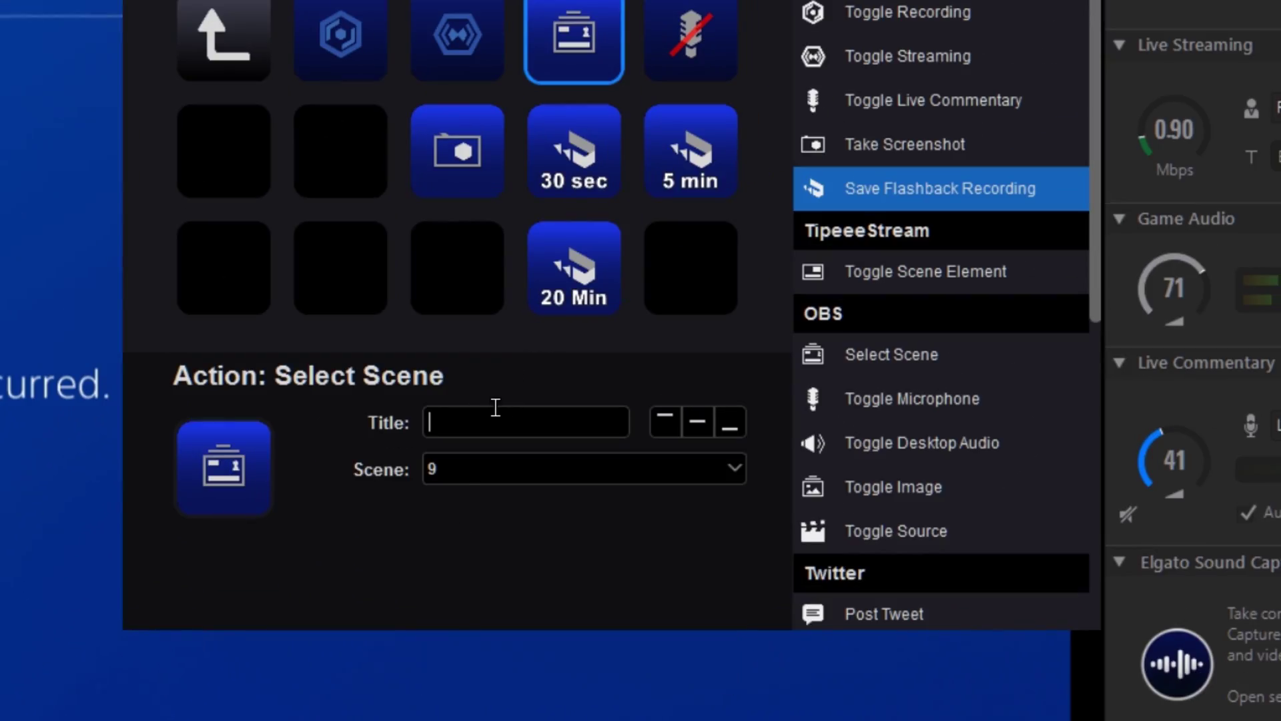
left_click(495, 409)
type("EPIC SC")
key("BackSpace")
key("BackSpace")
key("BackSpace")
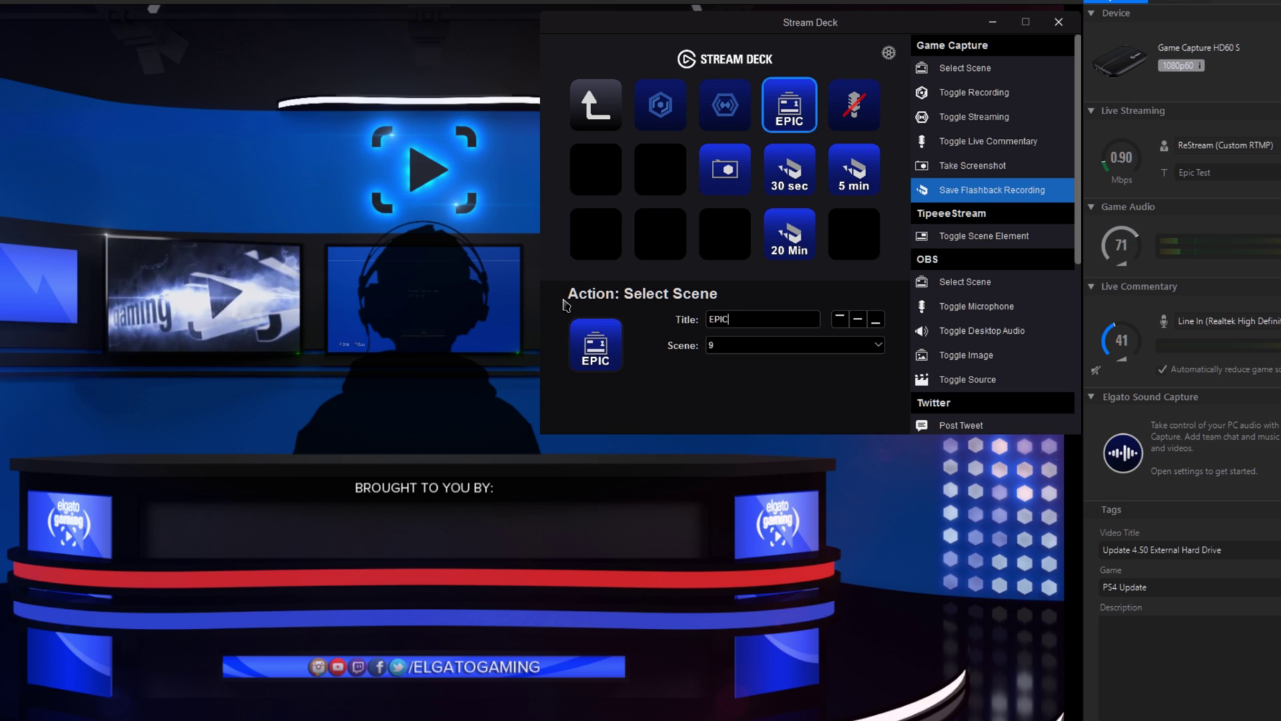
Add a Select Scene key at row 2, column 2 targeting scene 2, titled Gameplay.
left_click_drag(962, 68, 661, 168)
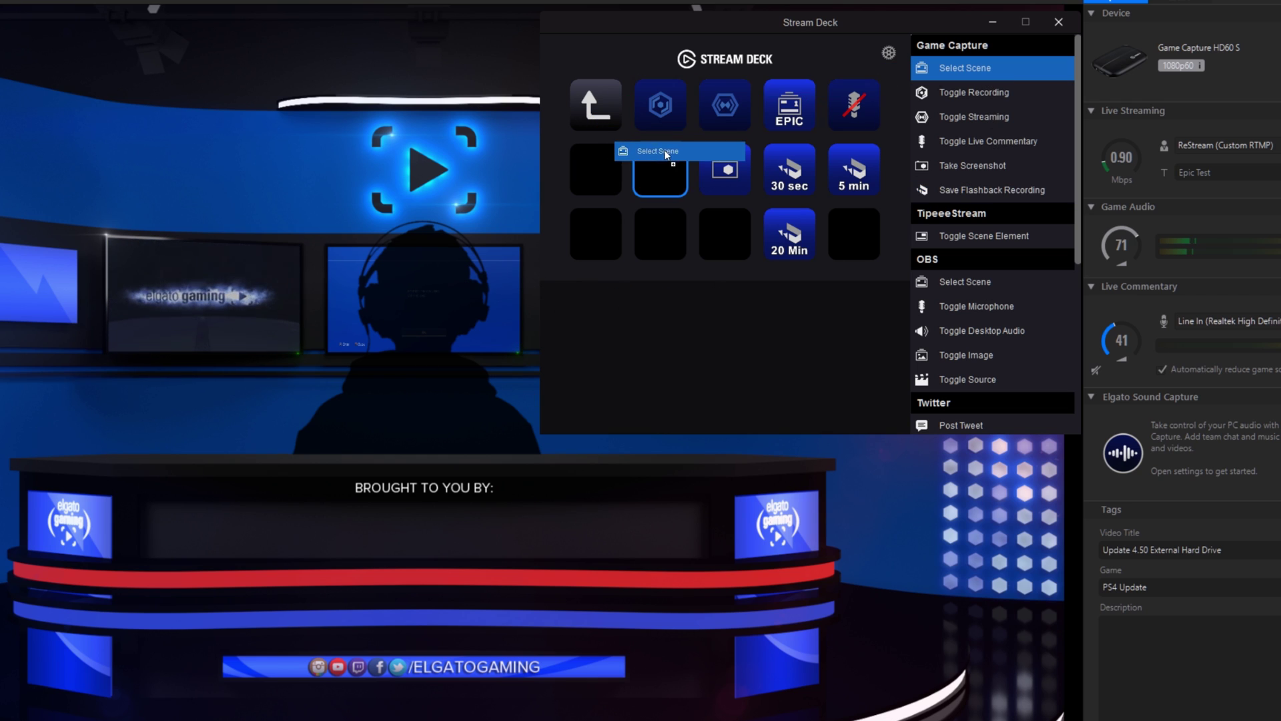
left_click(747, 345)
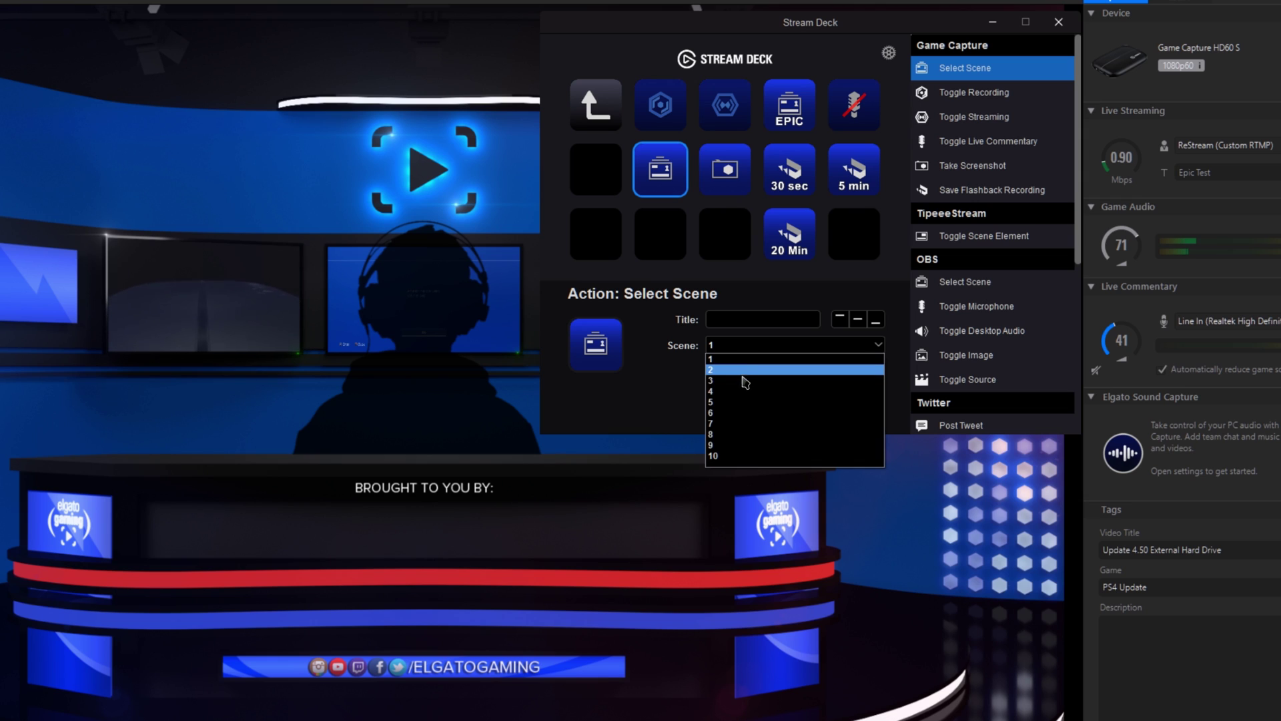
left_click(746, 369)
left_click(740, 322)
type("Gameplay")
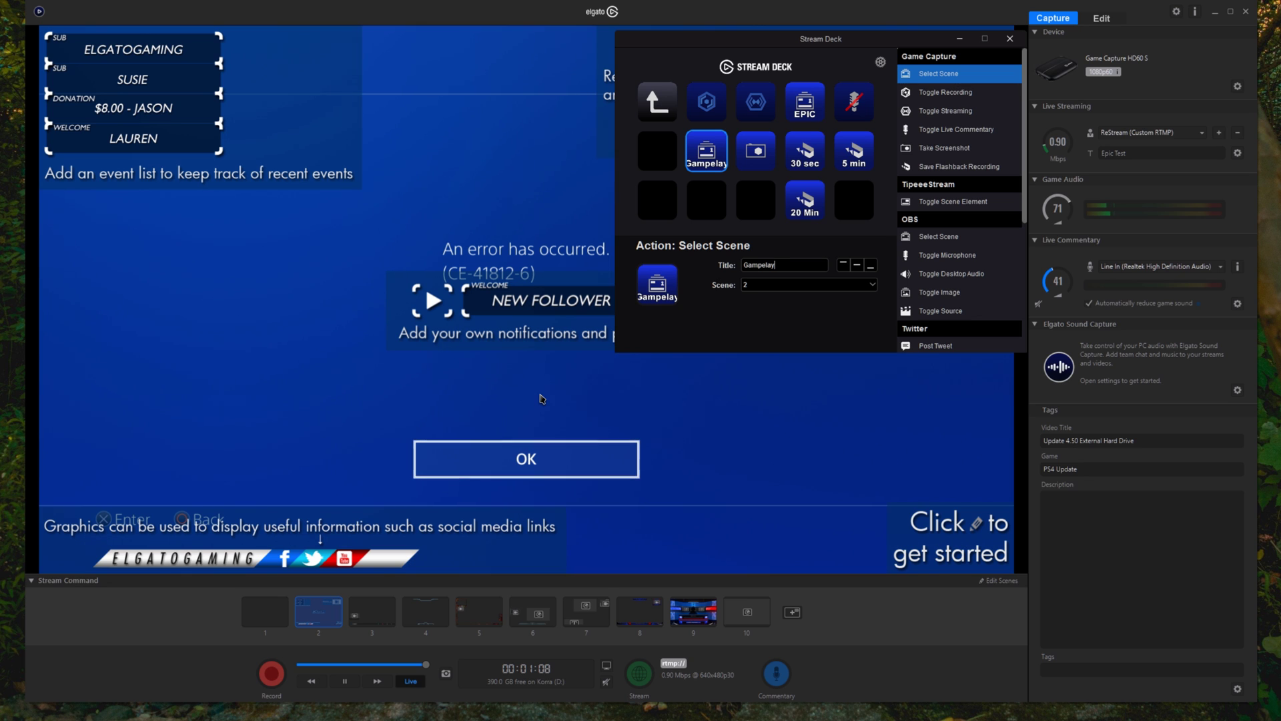
Place a Select Scene action on row 2's first key for Scene 5, titled 'Scene 5', middle-aligned.
left_click_drag(953, 69, 657, 150)
left_click(805, 284)
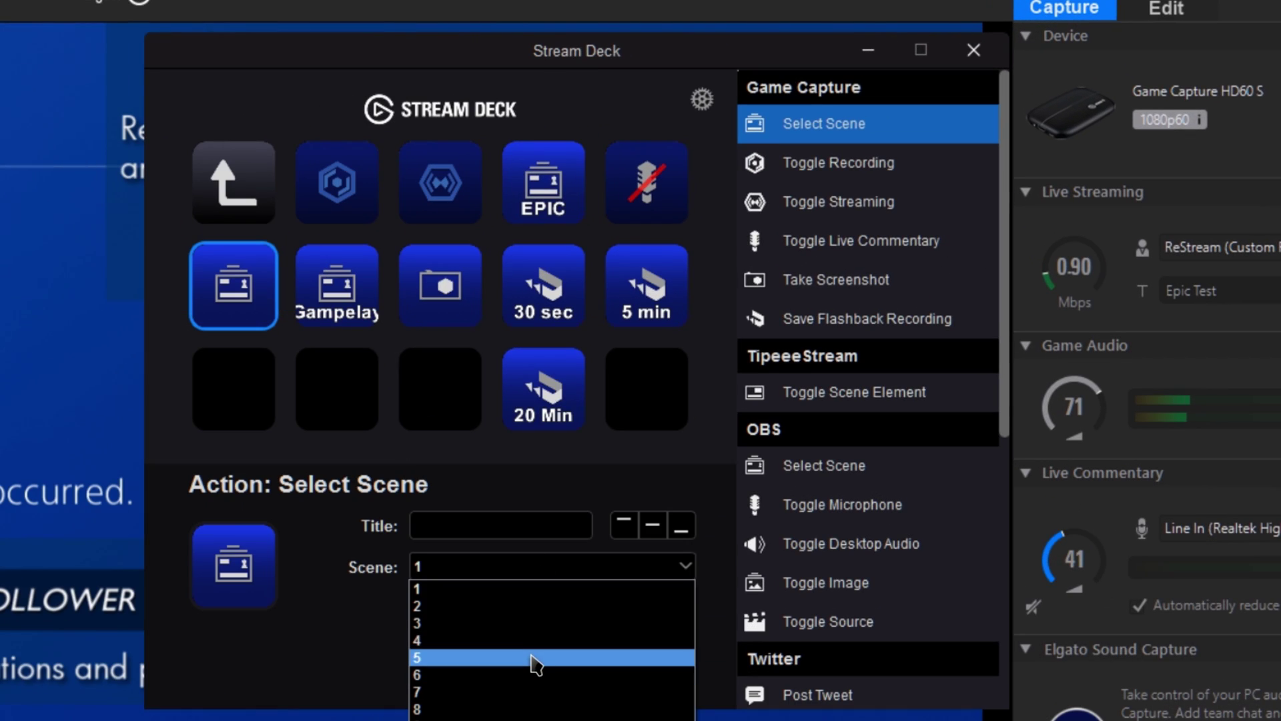
left_click(535, 658)
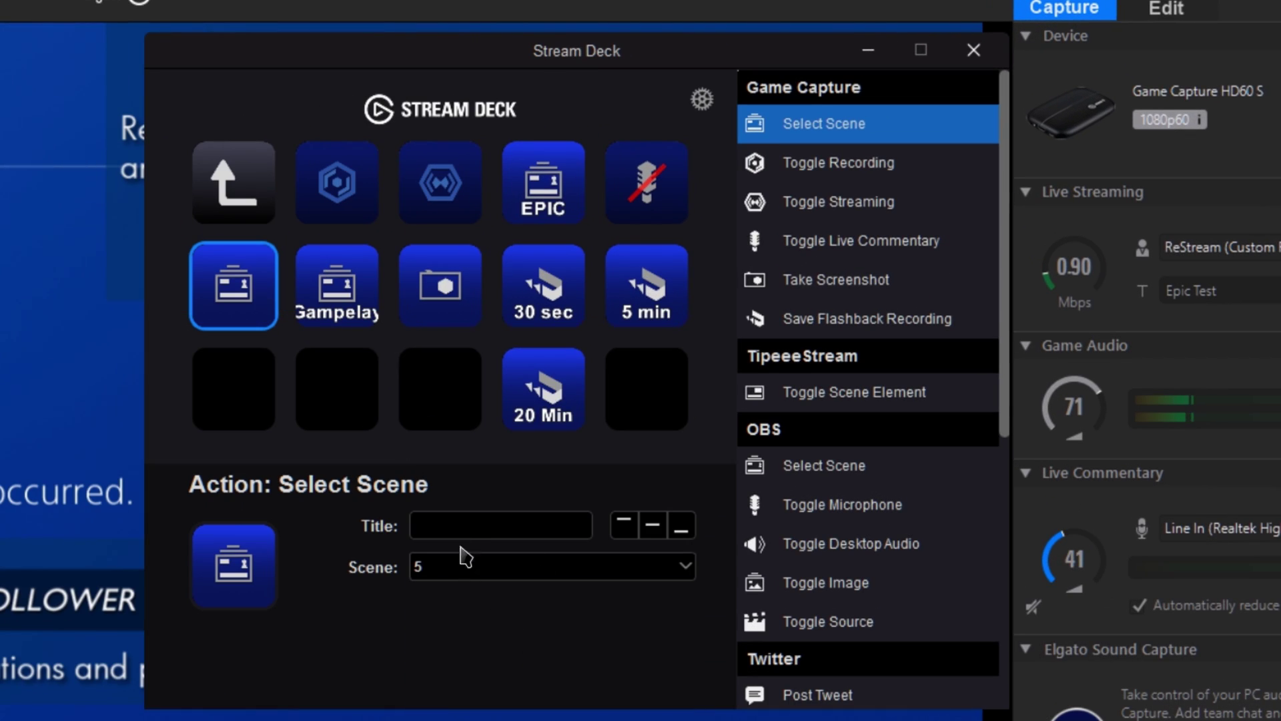
left_click(459, 524)
type("Scene 5")
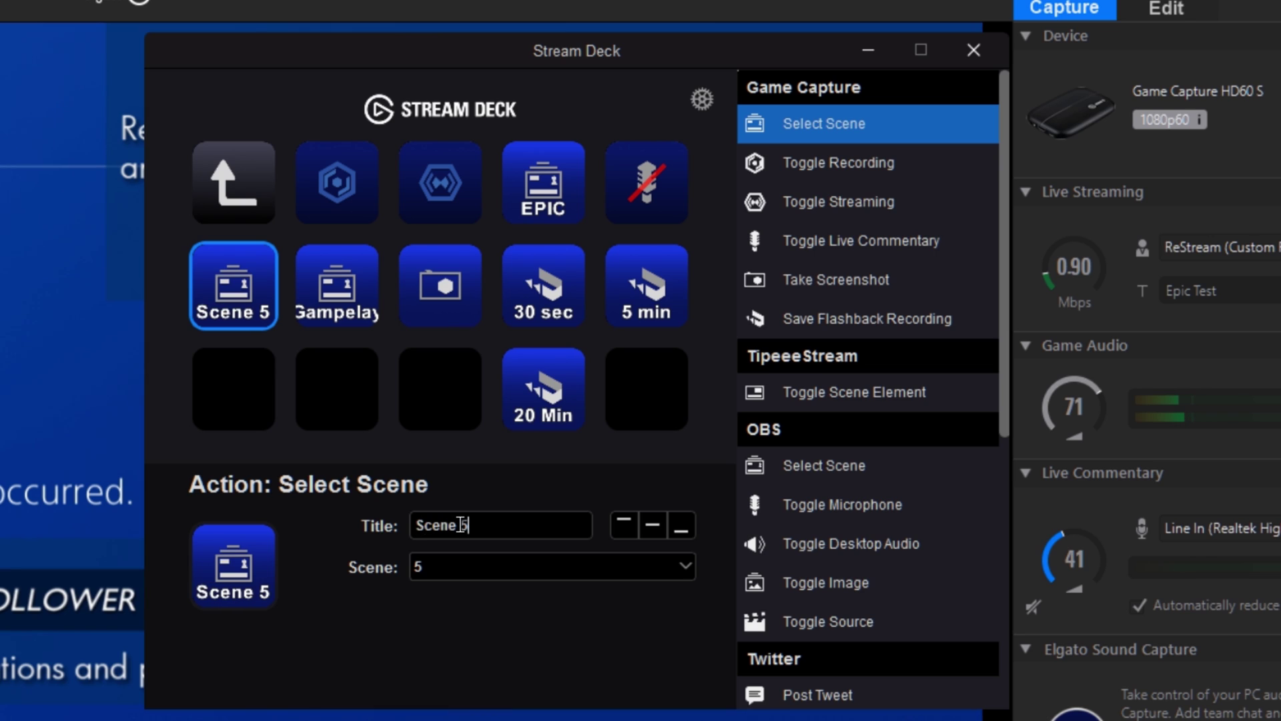
left_click(653, 528)
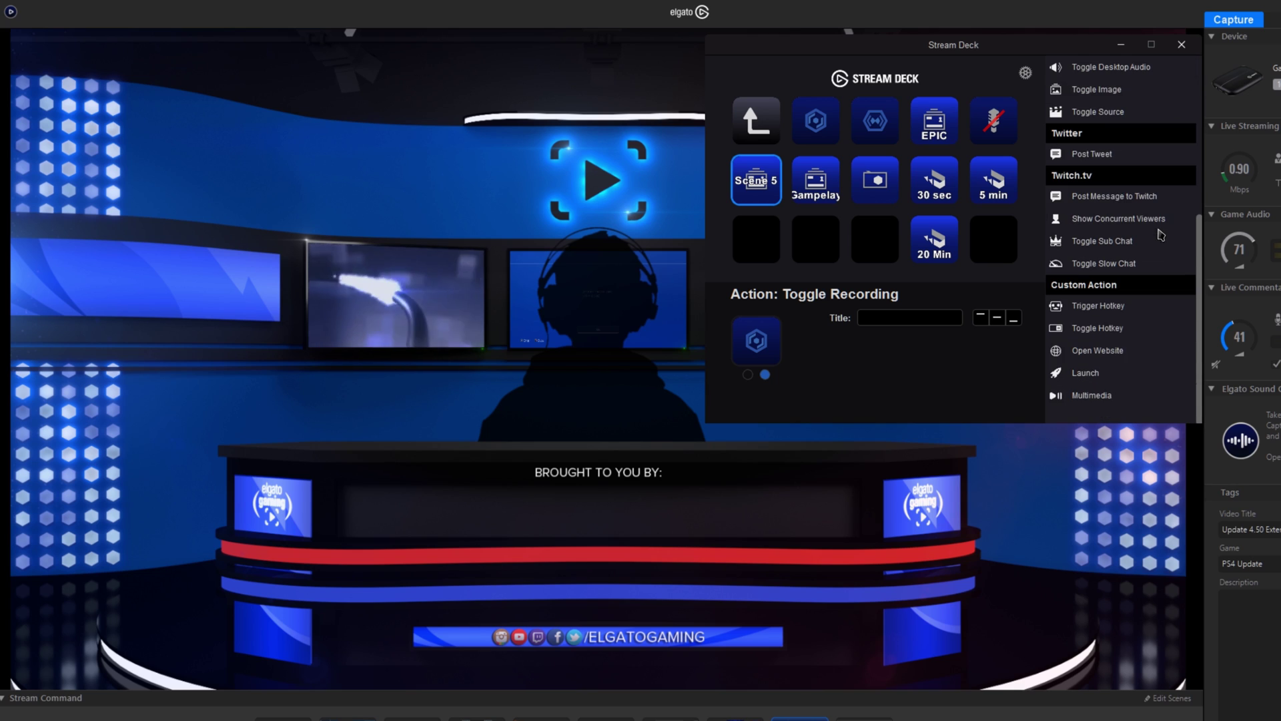
scroll(1118, 165, "up", 5)
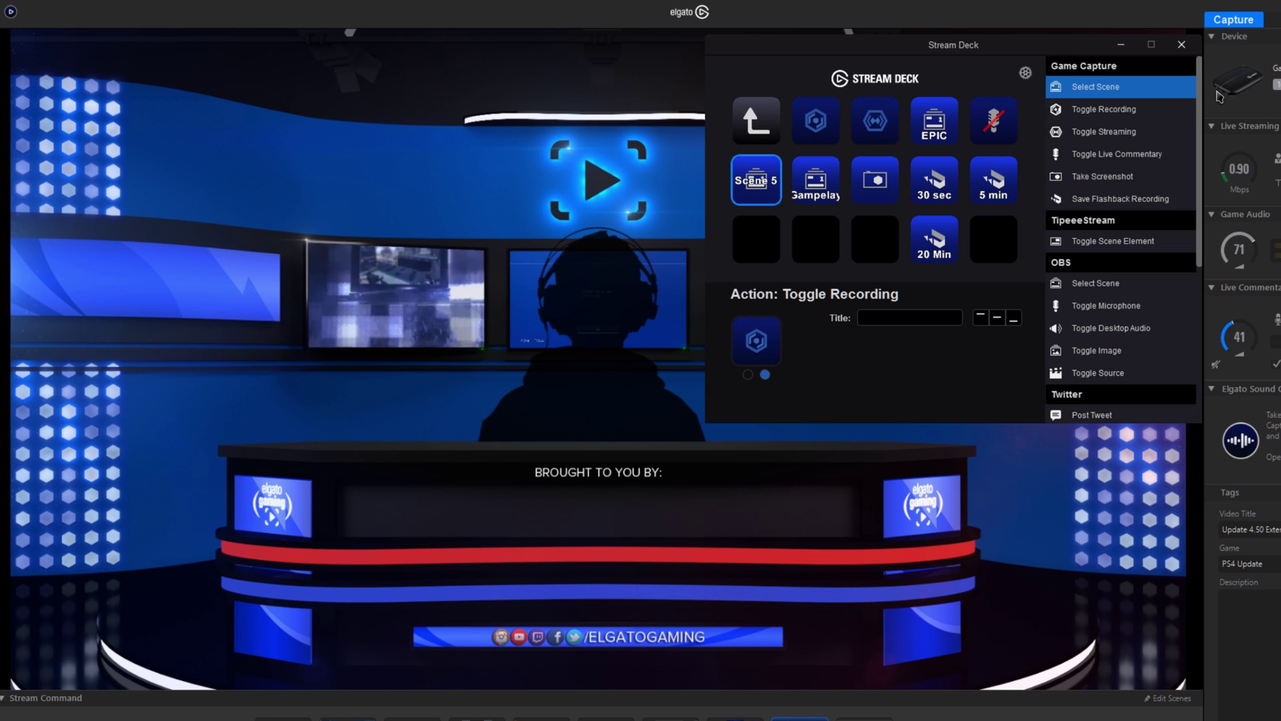
scroll(1107, 107, "down", 2)
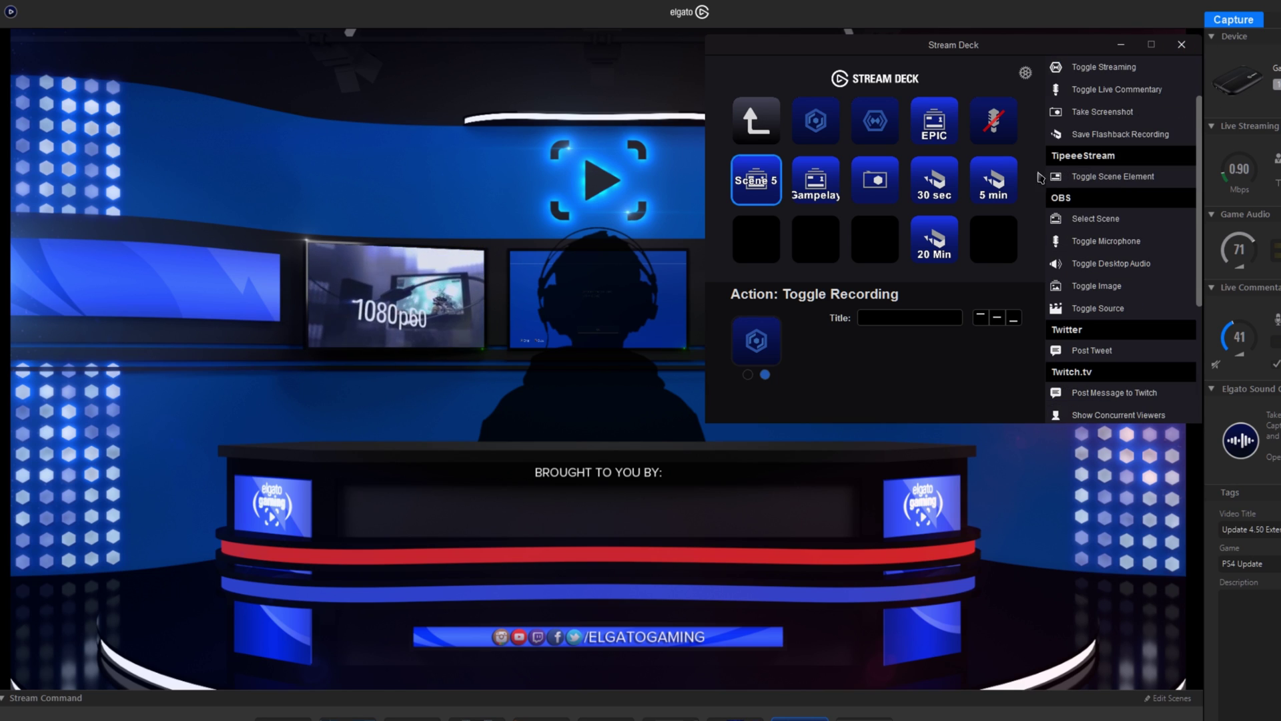
left_click(994, 193)
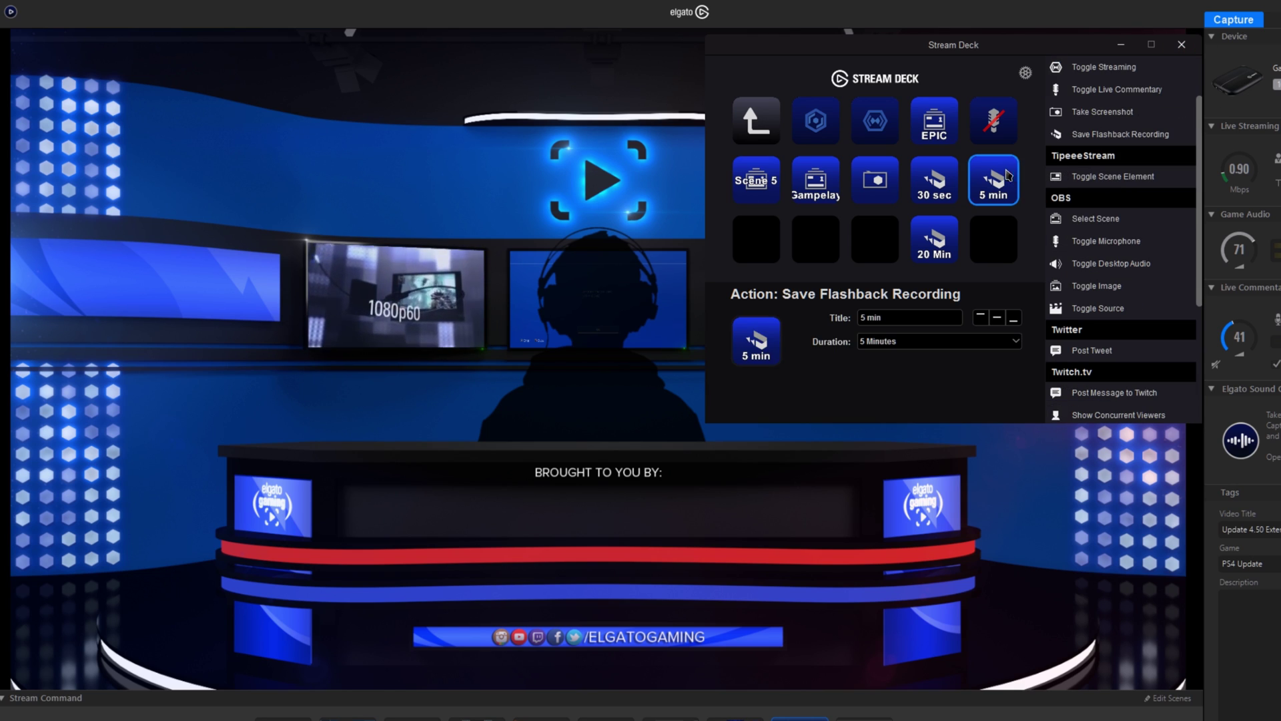
left_click(934, 181)
left_click(994, 183)
left_click(948, 185)
left_click(950, 238)
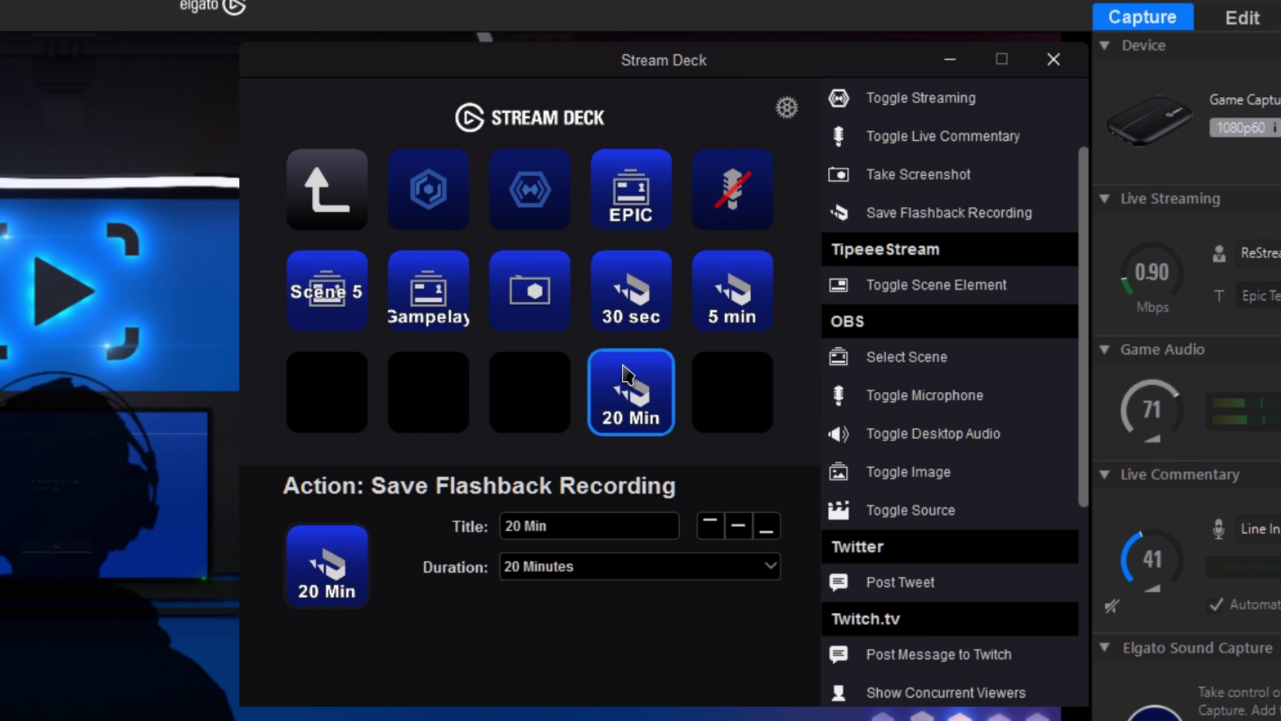
left_click(714, 314)
left_click(666, 297)
left_click(641, 377)
left_click(737, 315)
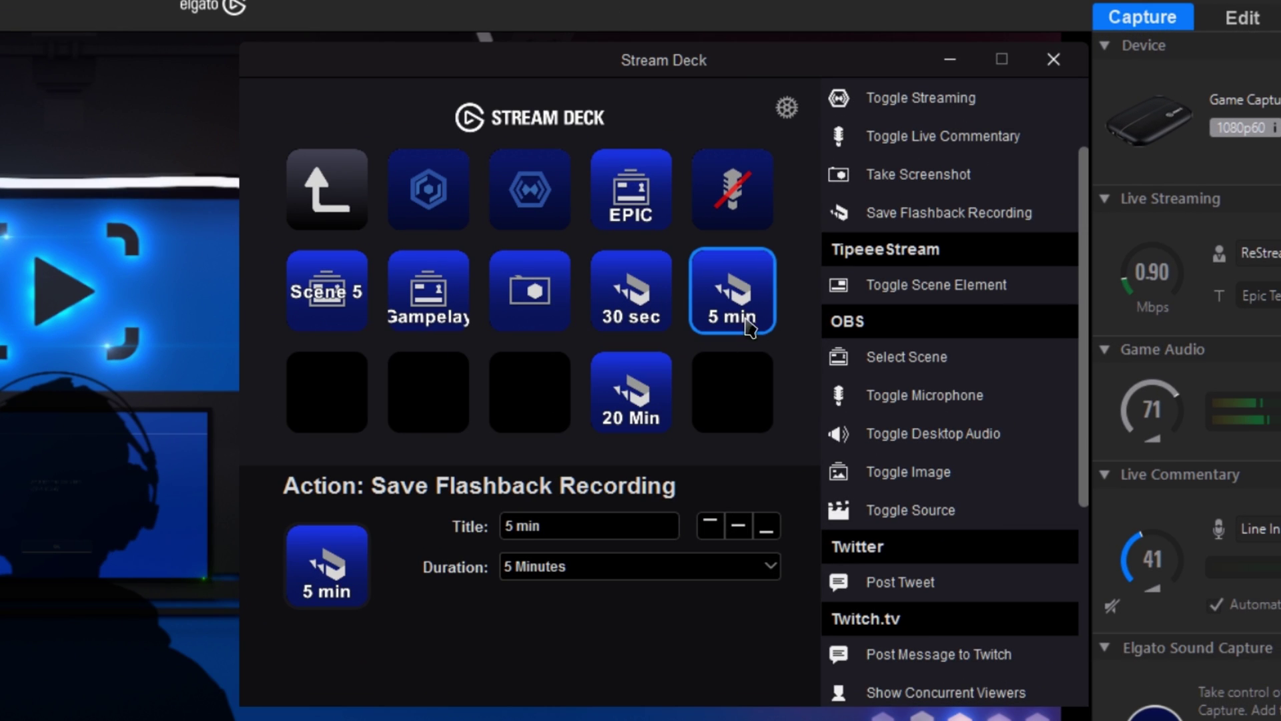